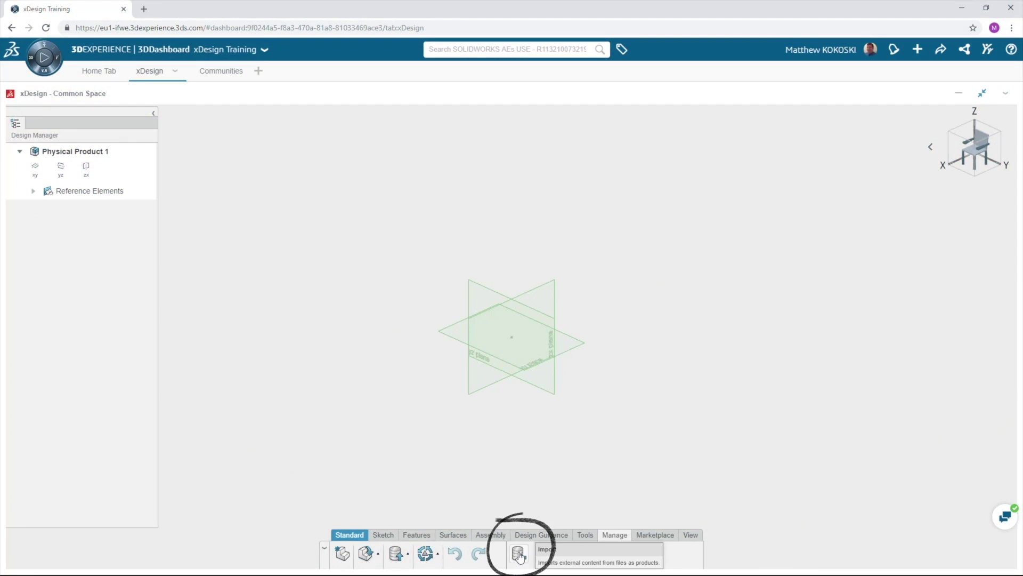
- Discard the empty product and import Bike Crank Arm.igs in IGES format as a new component
left_click(518, 554)
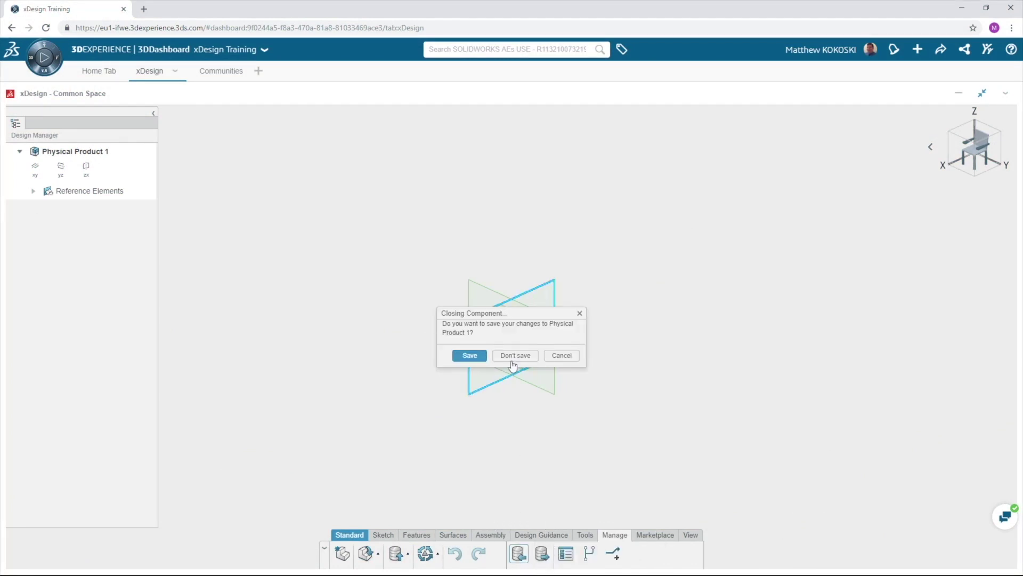
left_click(513, 364)
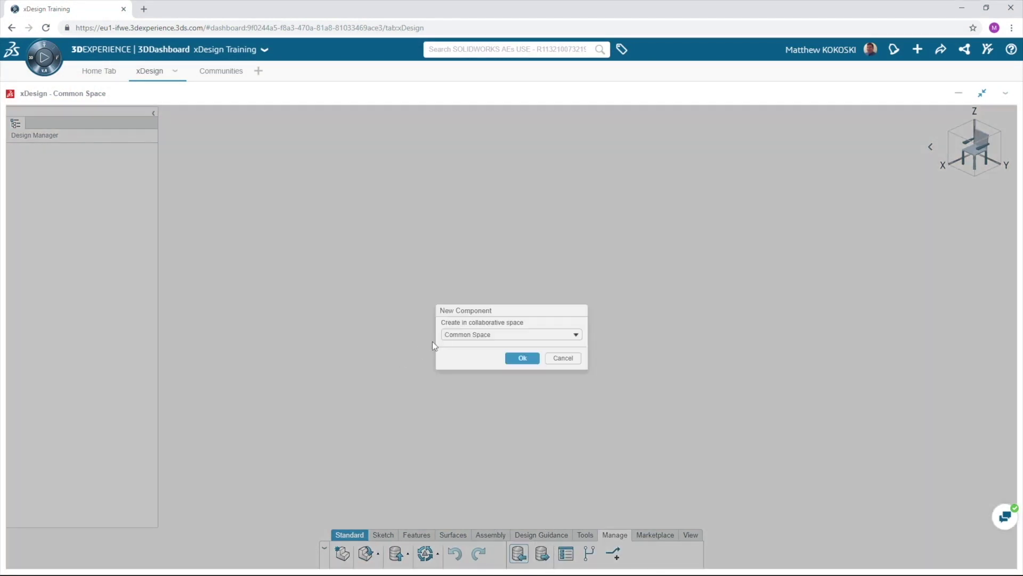
left_click(522, 358)
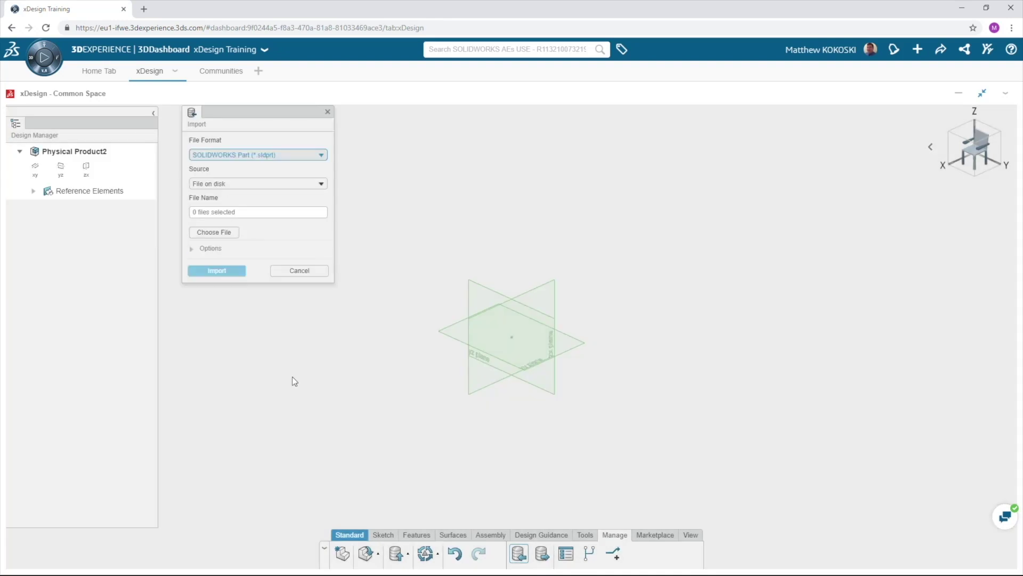
left_click(244, 159)
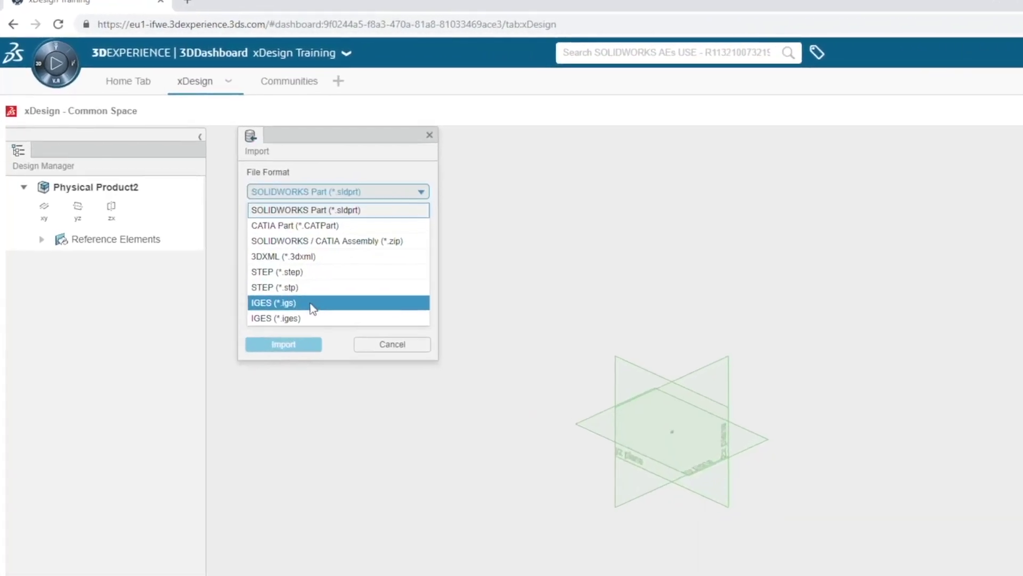
left_click(312, 303)
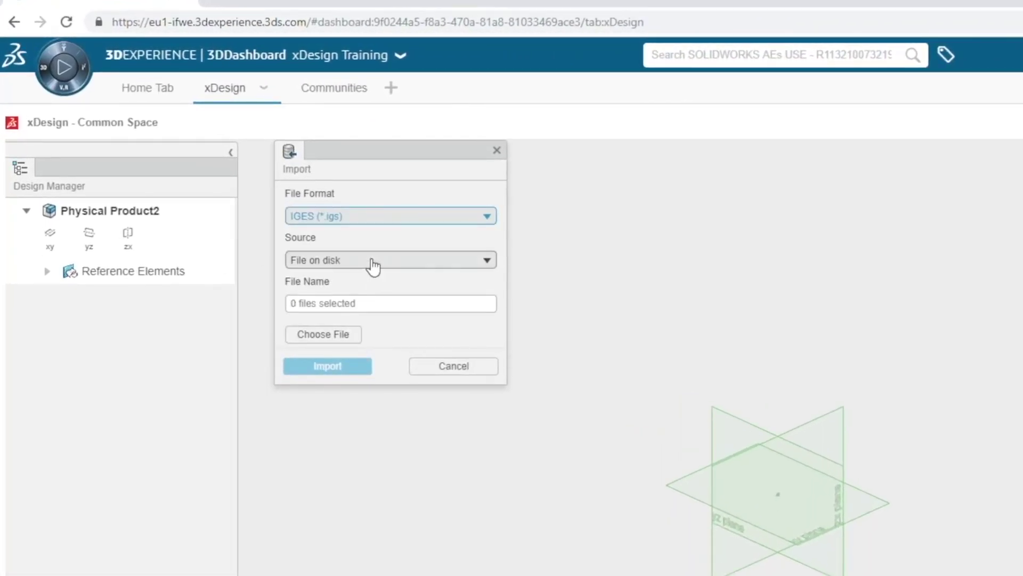
left_click(341, 335)
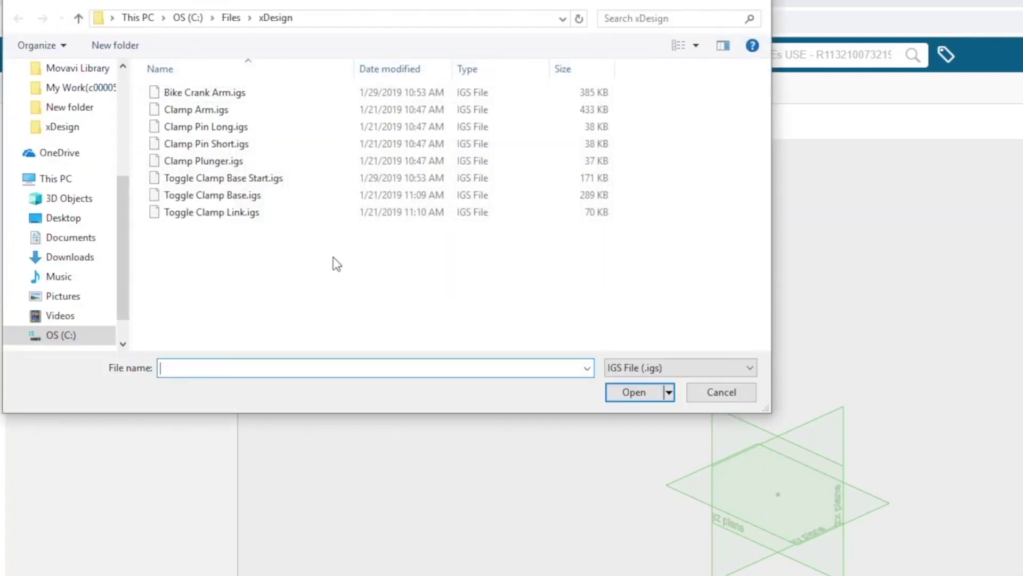
left_click(232, 96)
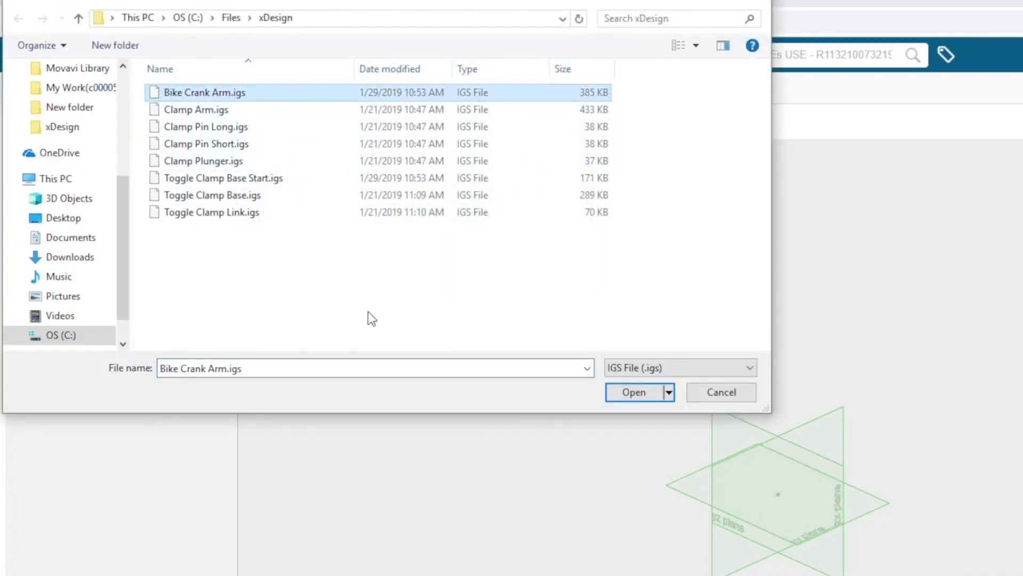
left_click(634, 388)
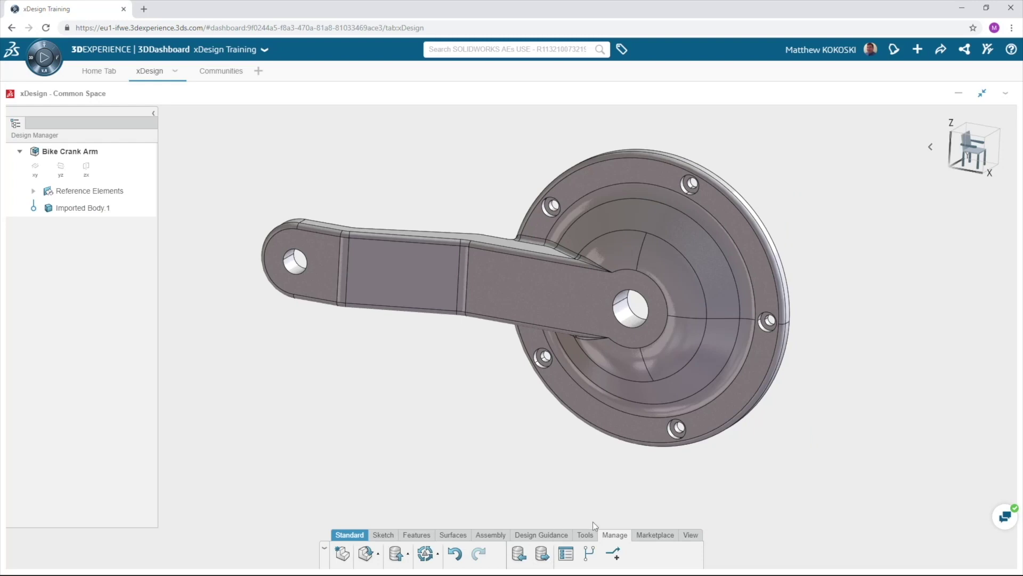
- Apply Core Material > Aluminum Alloys > 6061-T6 to the crank arm body from the Material Browser
left_click(584, 535)
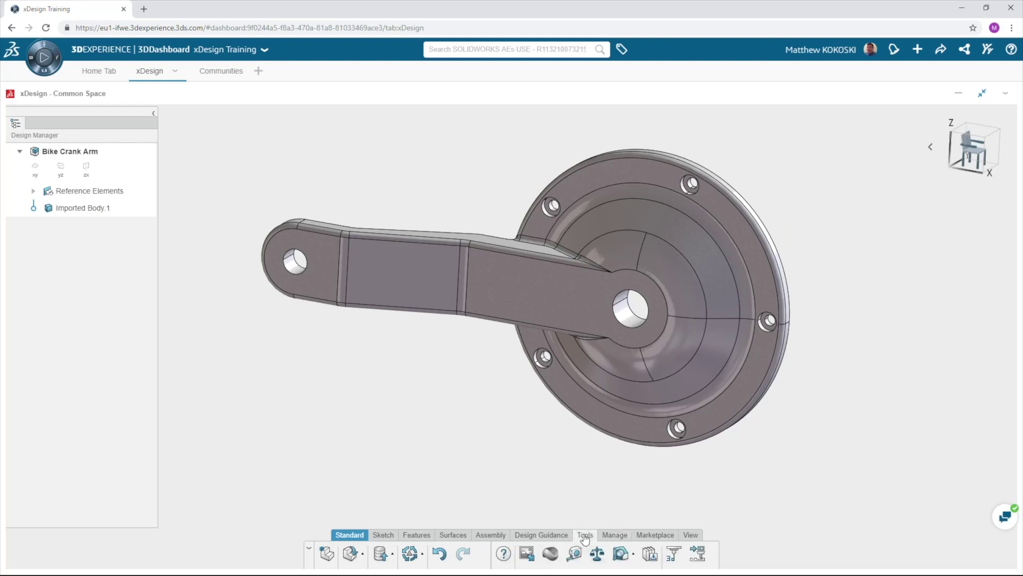
left_click(551, 554)
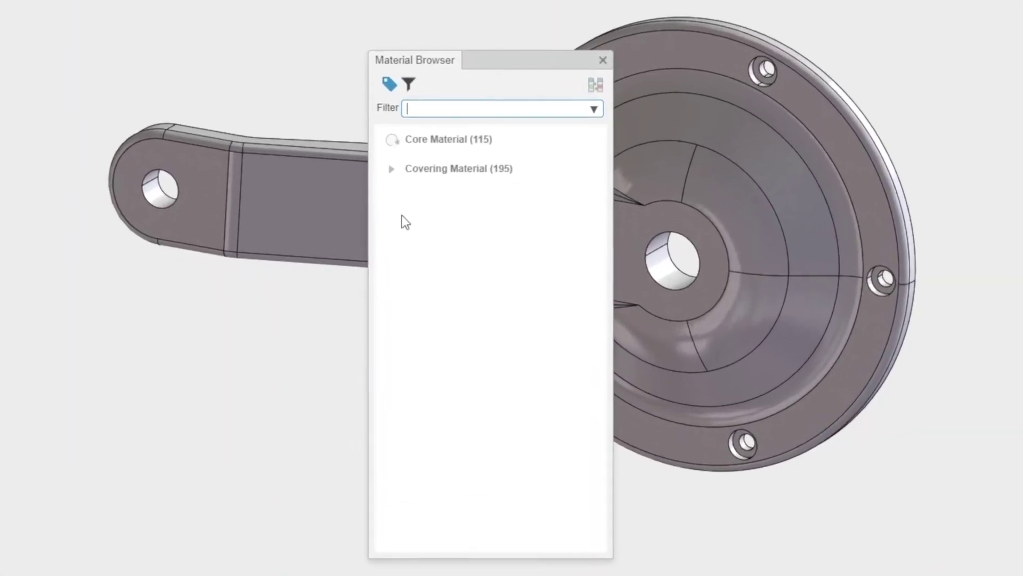
left_click(412, 164)
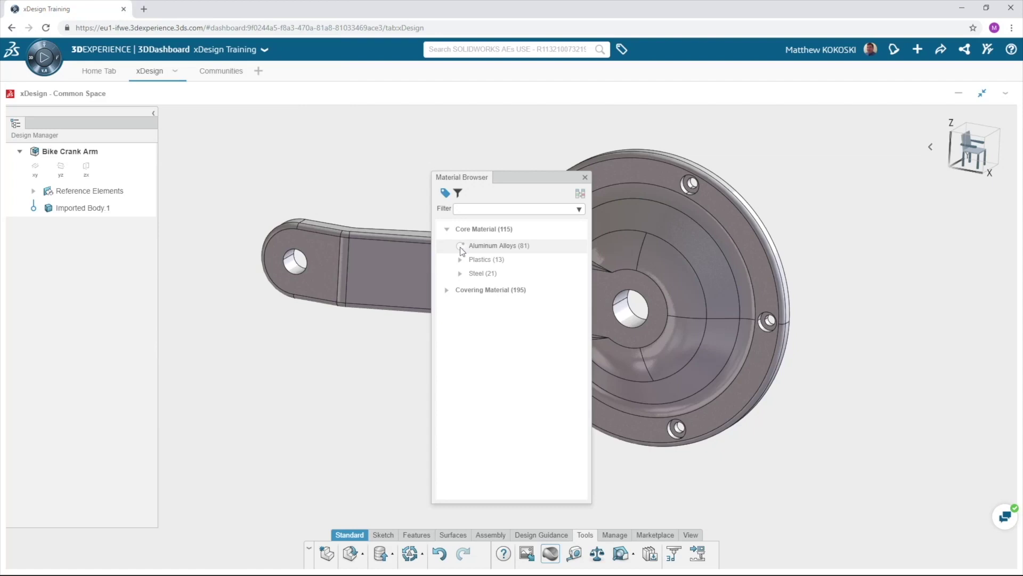
left_click(460, 246)
scroll(538, 357, "down", 10)
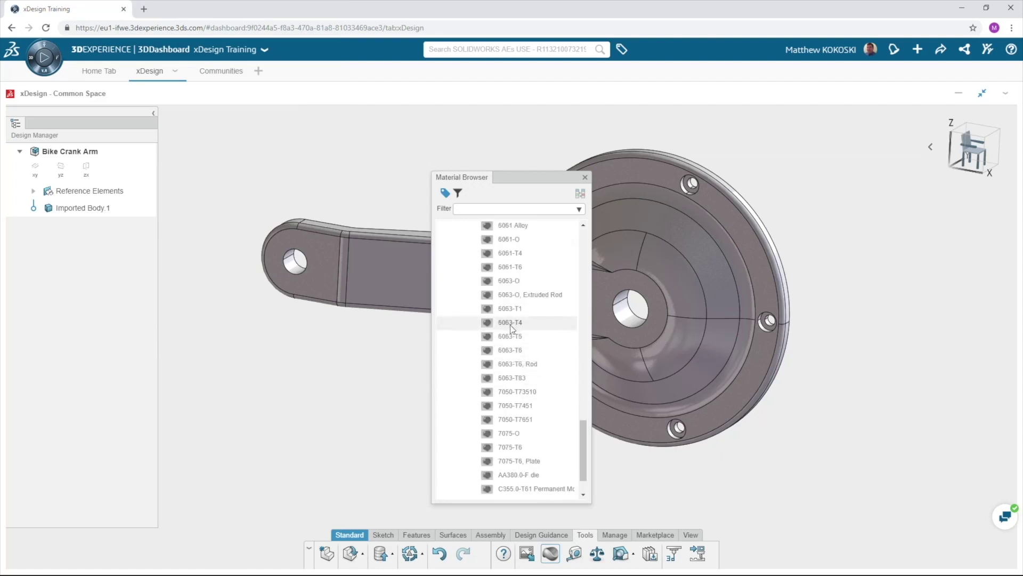
right_click(517, 270)
left_click(531, 280)
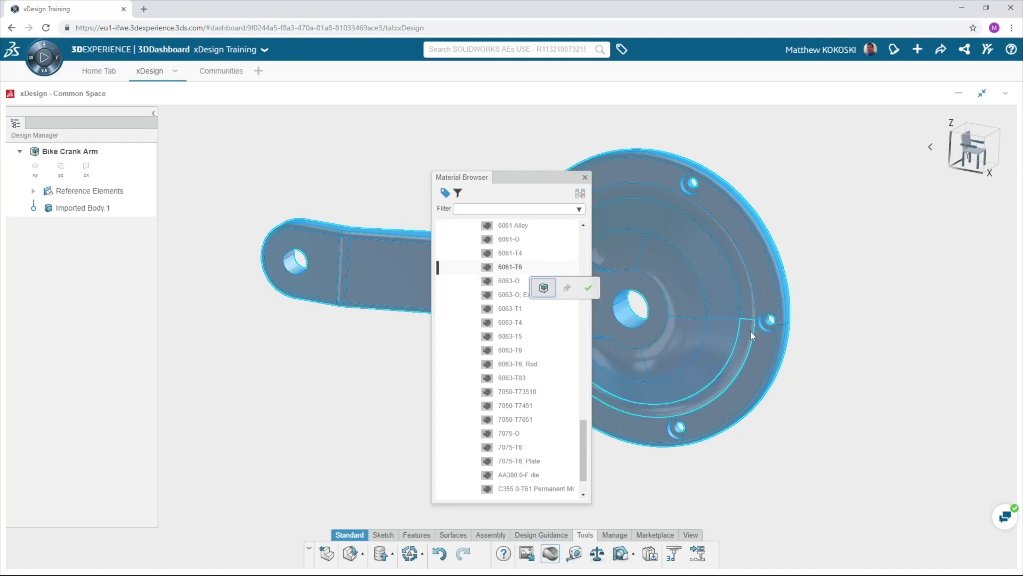
left_click(595, 288)
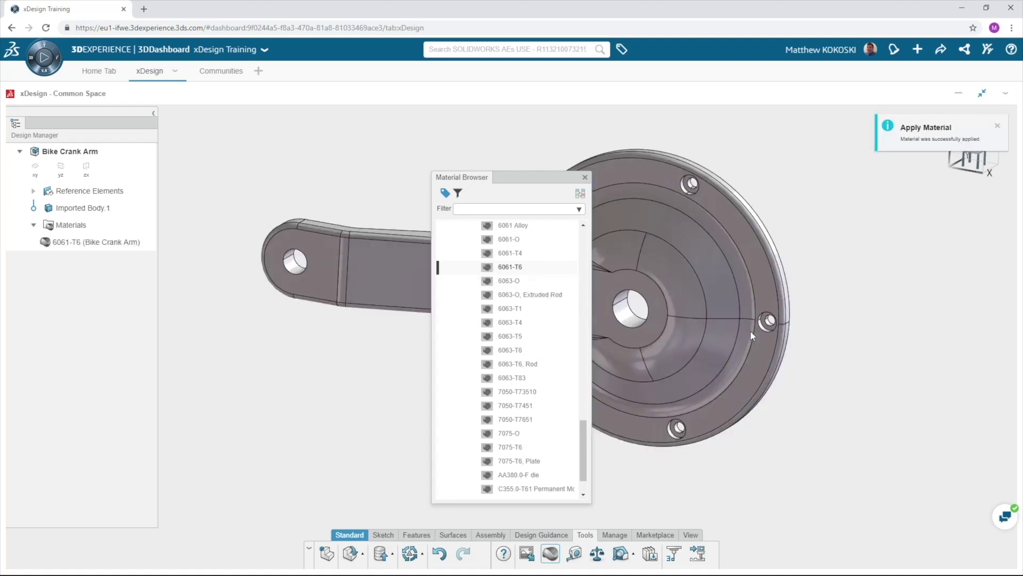
left_click(585, 177)
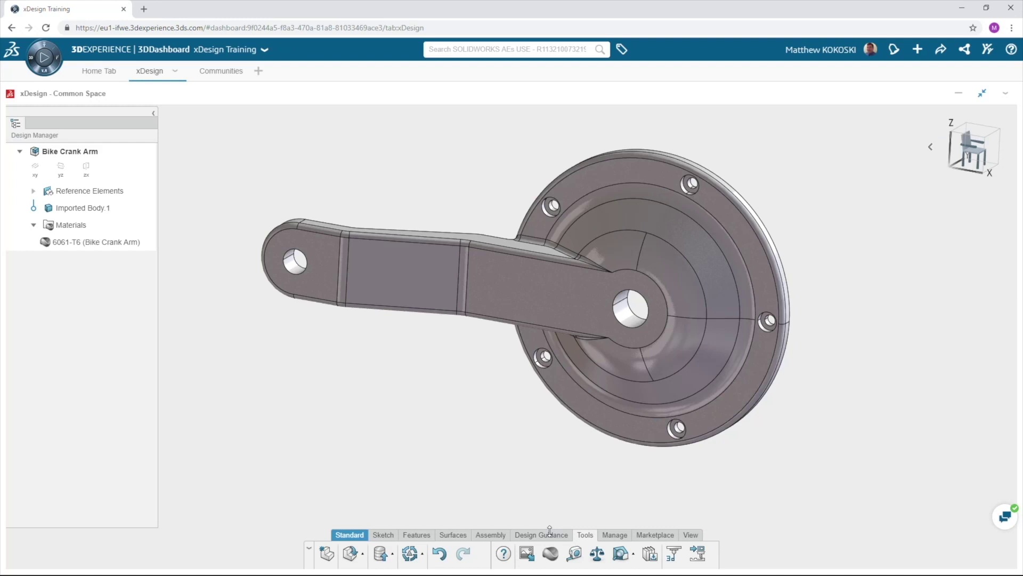
left_click(550, 533)
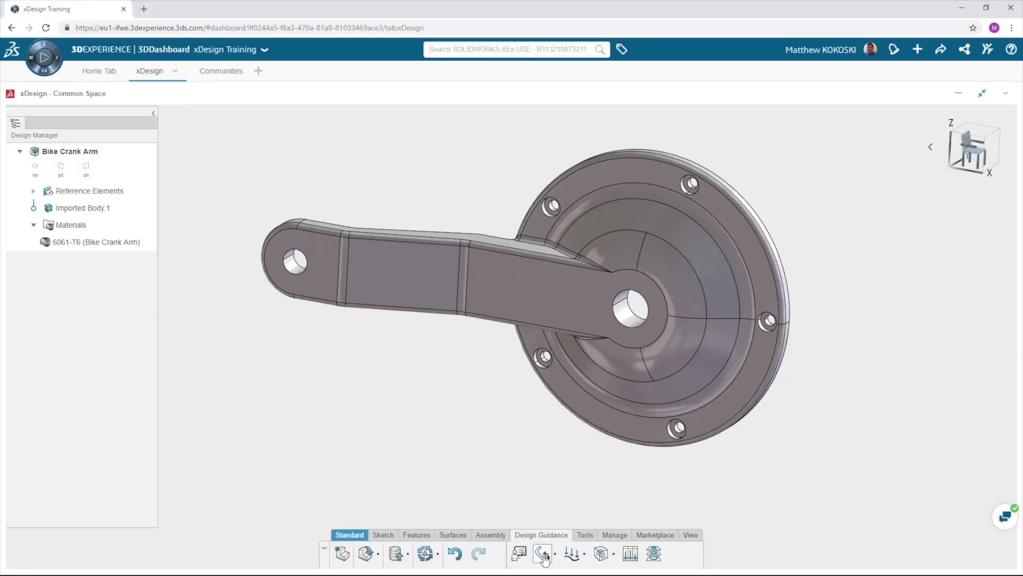
- Start a clamp fixture and select the five chainring bolt-hole faces
left_click(559, 543)
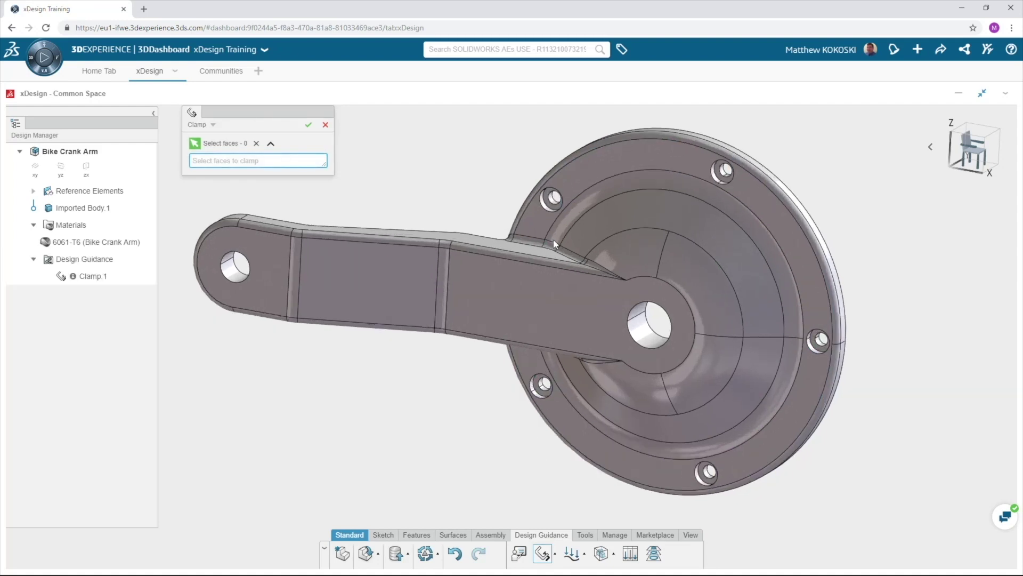
scroll(553, 239, "up", 1)
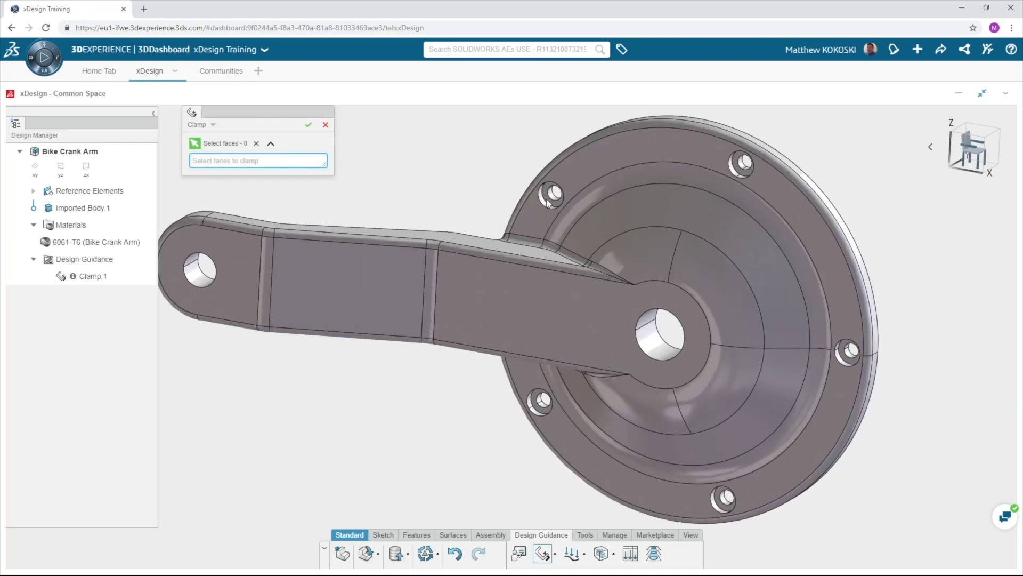
scroll(549, 204, "up", 5)
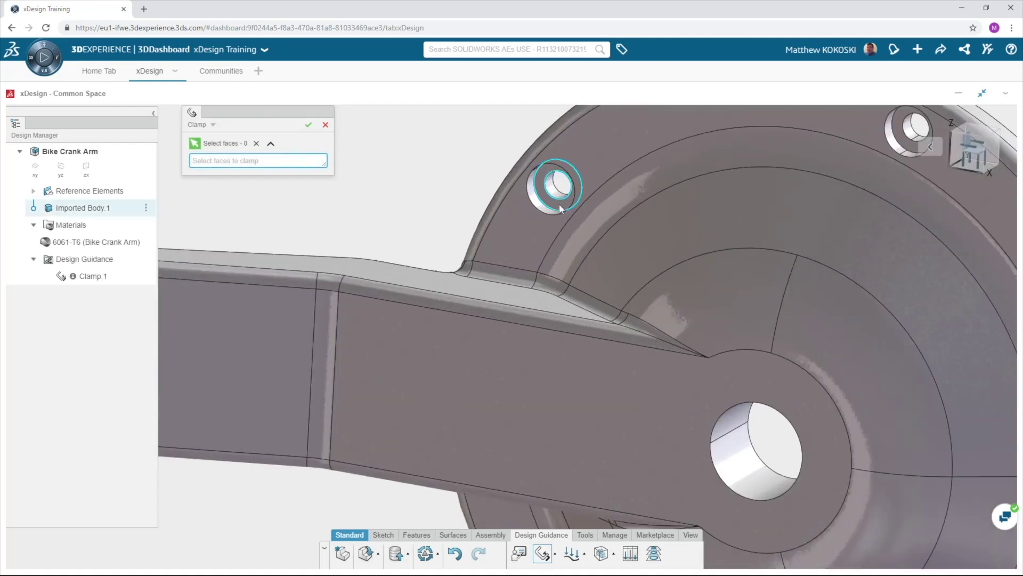
left_click(559, 203)
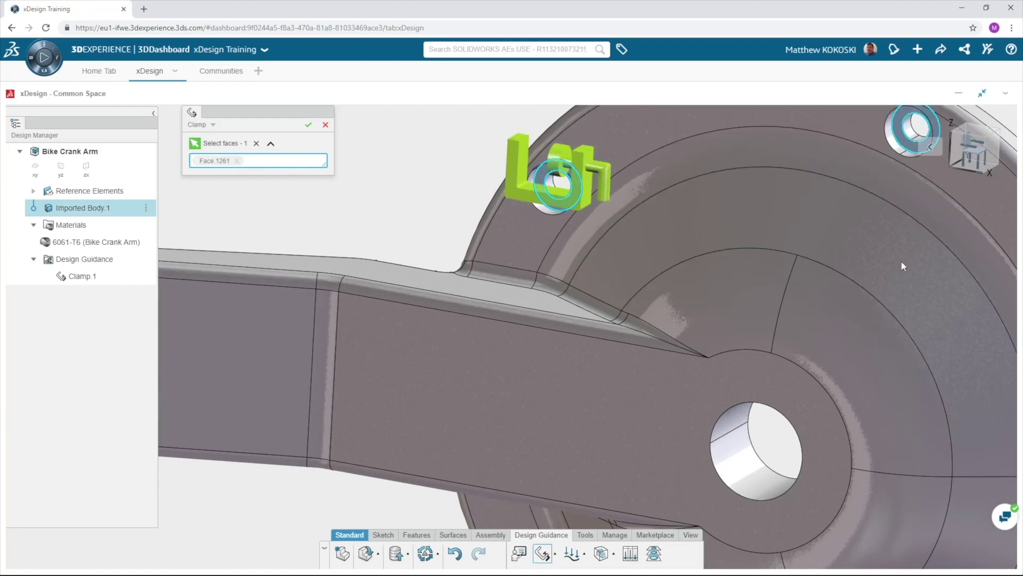
scroll(901, 261, "down", 5)
left_click(783, 194)
scroll(811, 451, "up", 5)
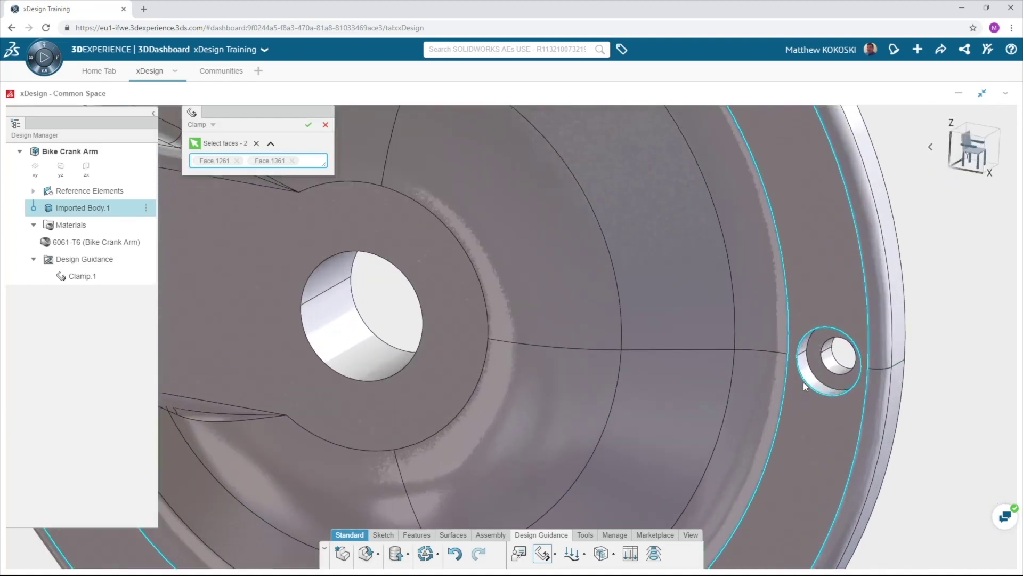
left_click(827, 370)
scroll(800, 406, "down", 4)
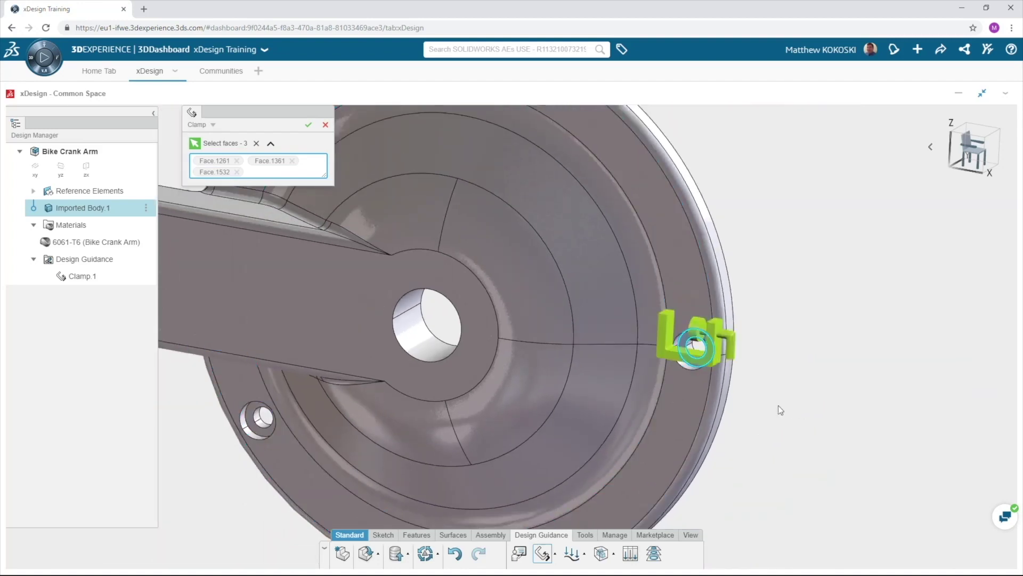
scroll(778, 405, "down", 3)
scroll(393, 401, "up", 6)
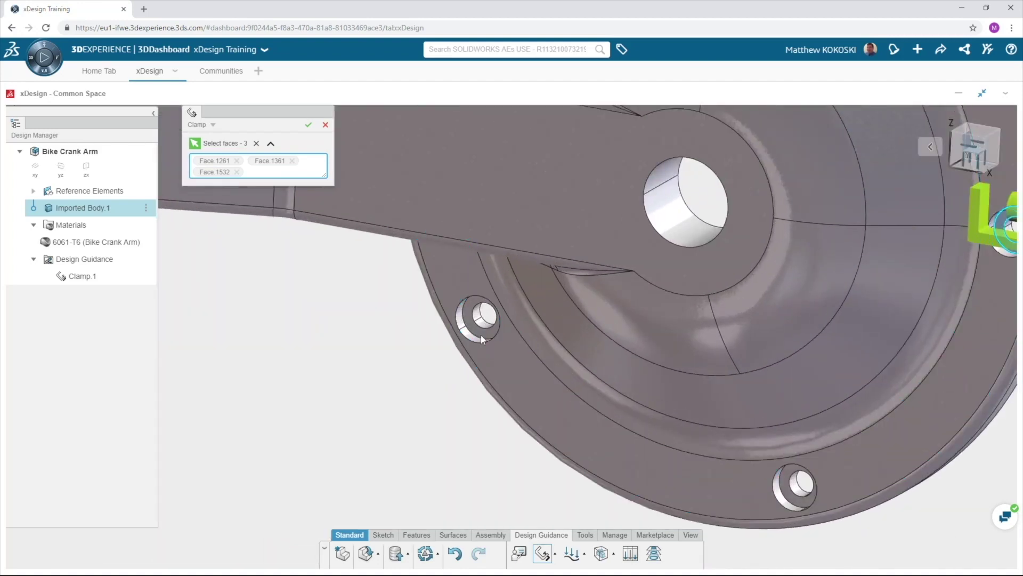
left_click(481, 334)
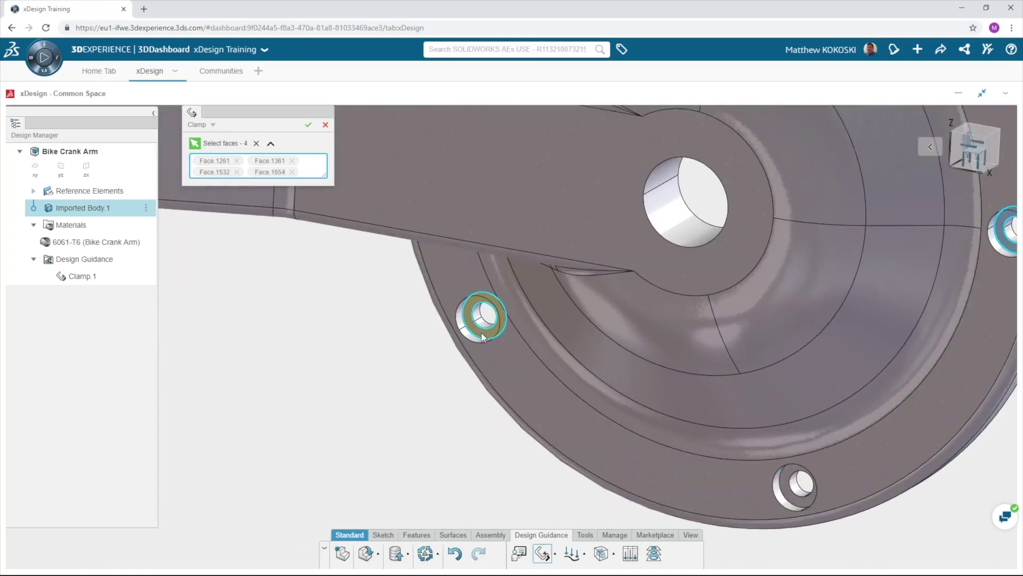
left_click(789, 483)
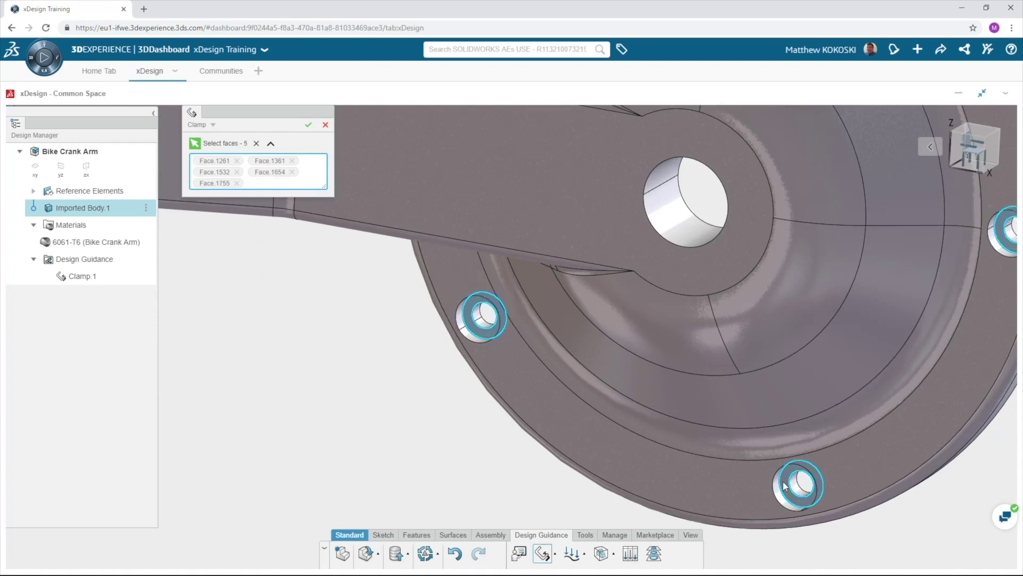
- Add the two centre-hole faces to the clamp and accept Clamp.1
left_click(661, 178)
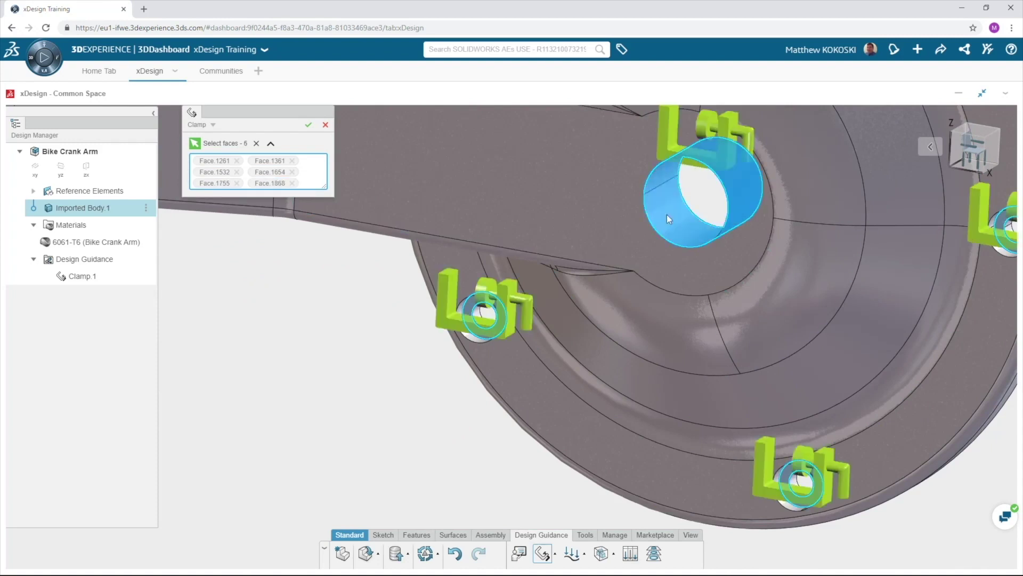
left_click(667, 214)
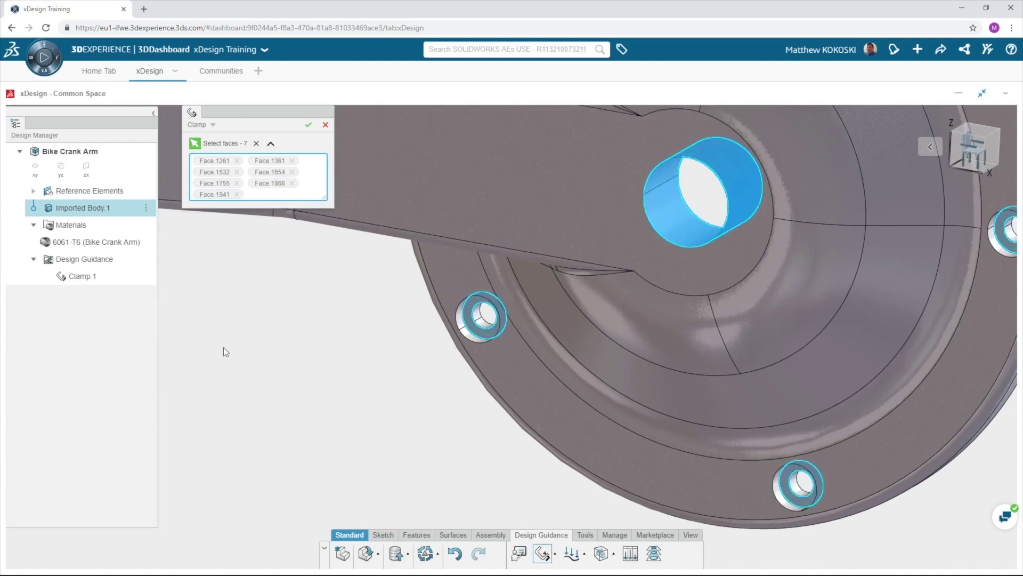
left_click(308, 125)
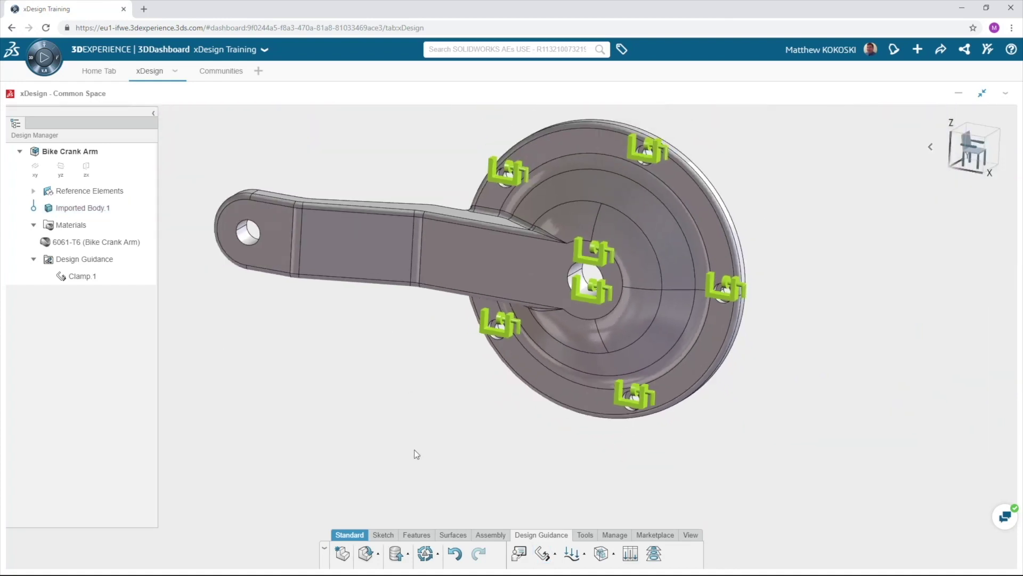
left_click(585, 556)
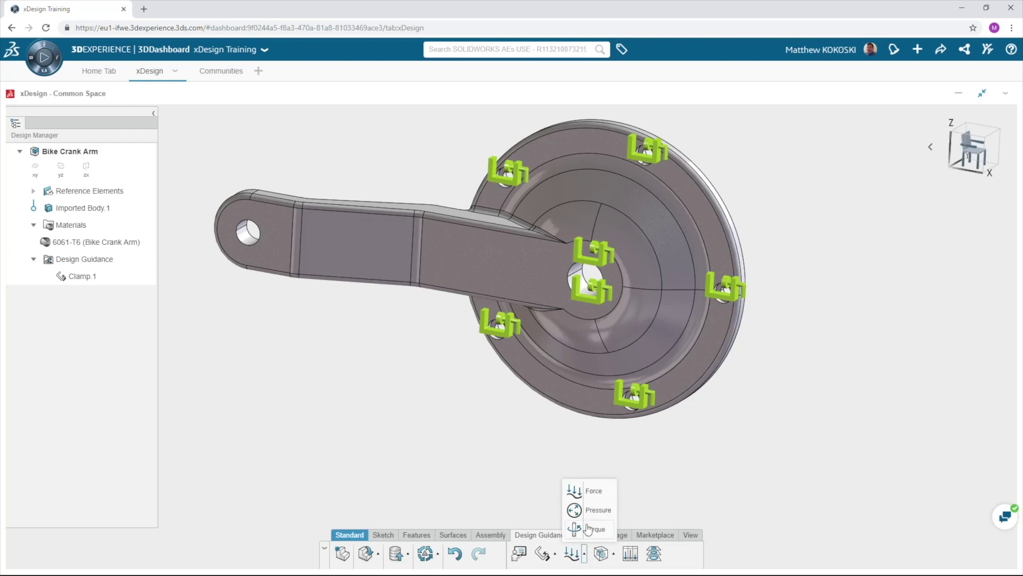
- Apply a 1333 N force on the pedal-end hole face, directed along the arm's vertical edge
left_click(593, 490)
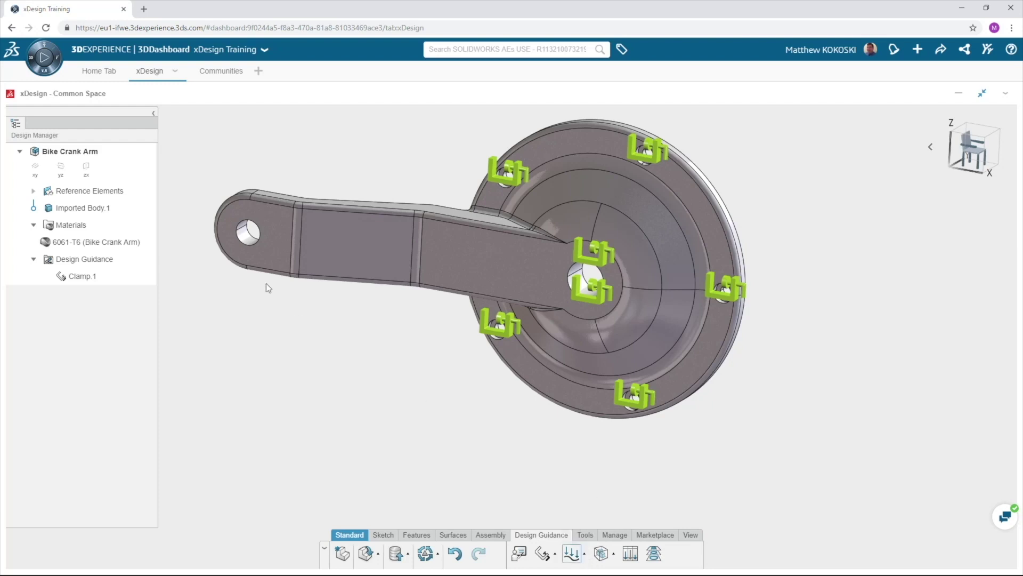
scroll(417, 286, "up", 5)
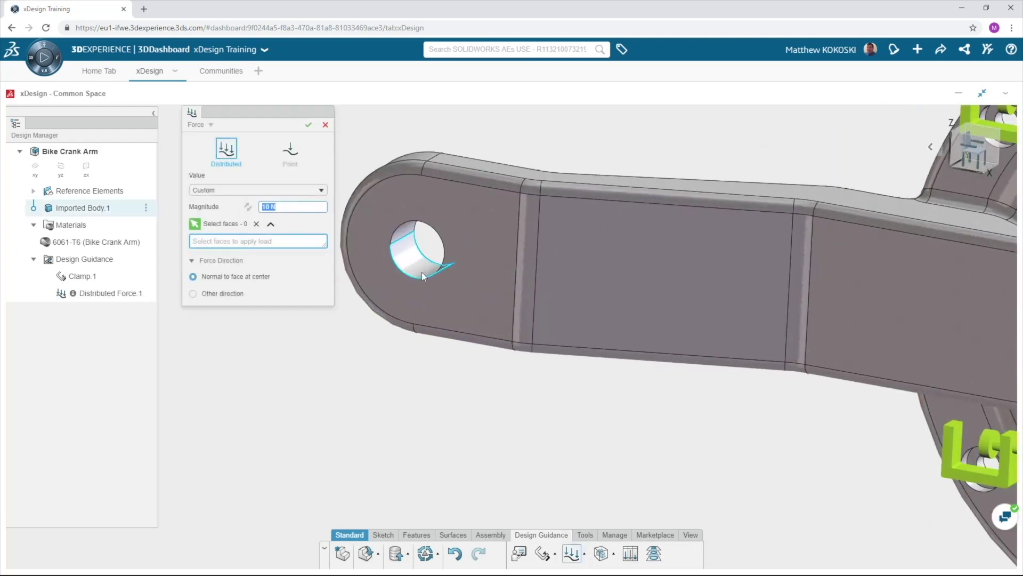
left_click(421, 271)
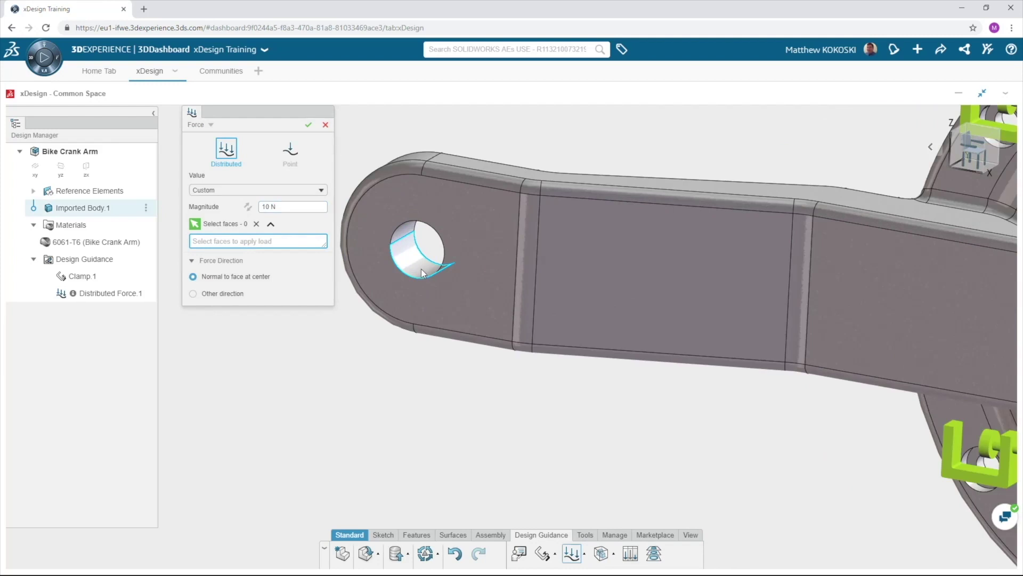
left_click(289, 207)
type("1333")
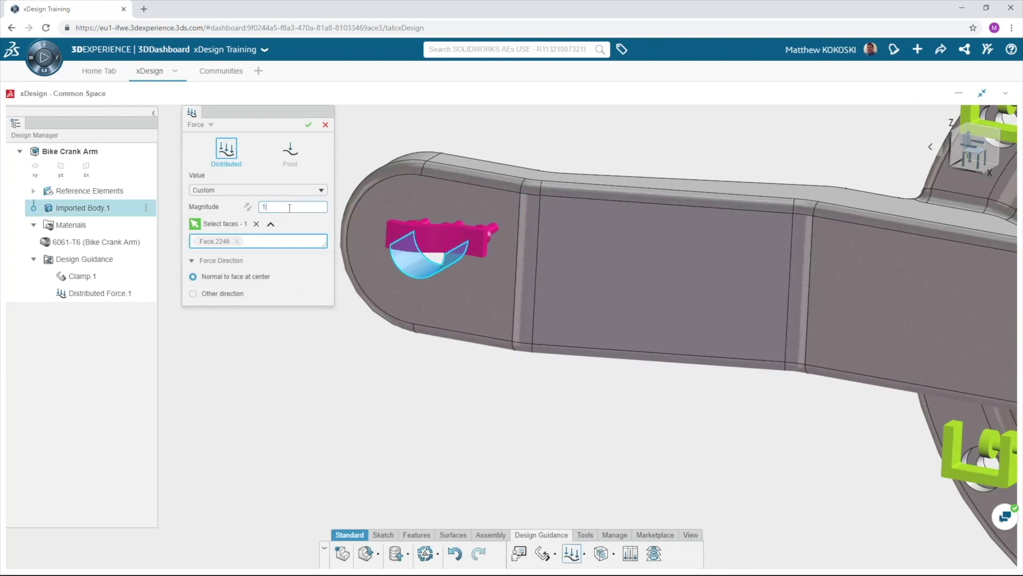
left_click(228, 294)
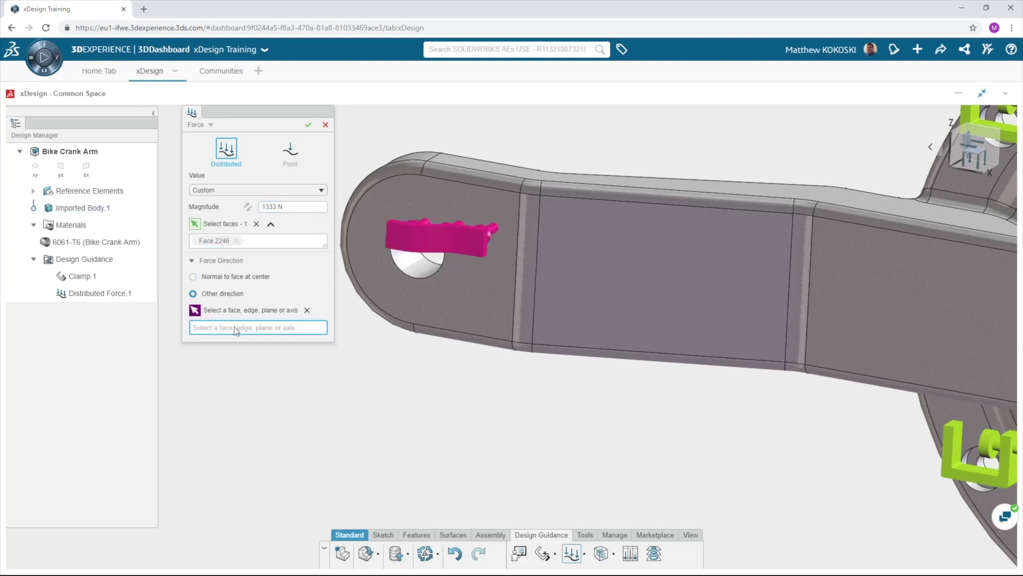
left_click(513, 321)
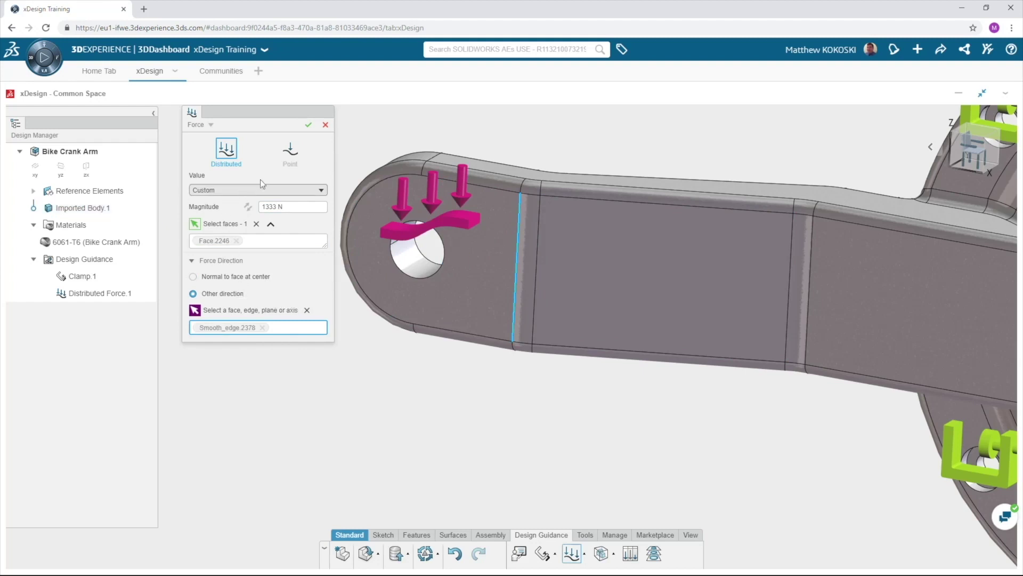
left_click(308, 124)
scroll(396, 348, "down", 5)
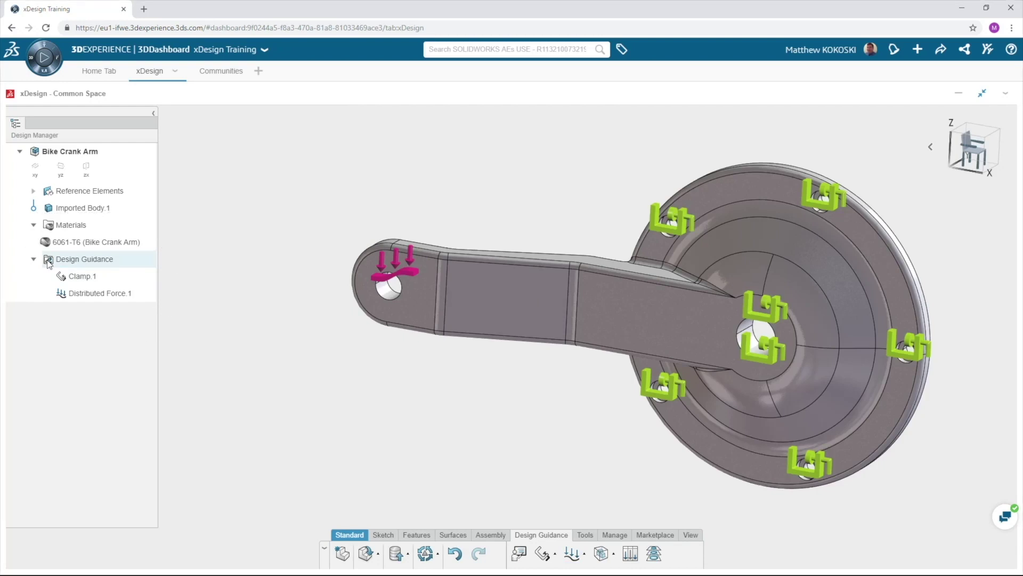
left_click(75, 276)
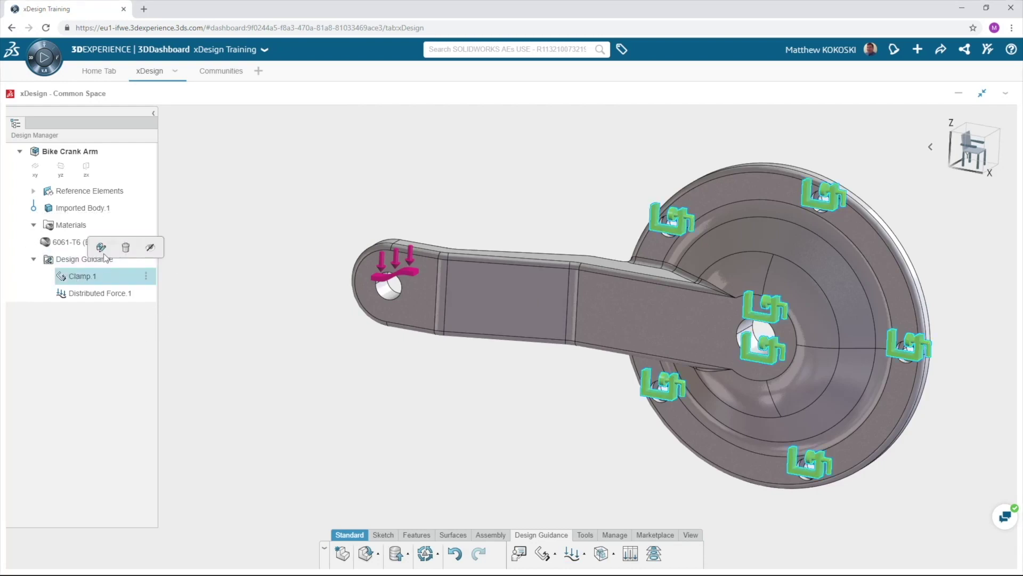
- Hide Clamp.1 and Distributed Force.1 from the model view
left_click(154, 245)
left_click(100, 292)
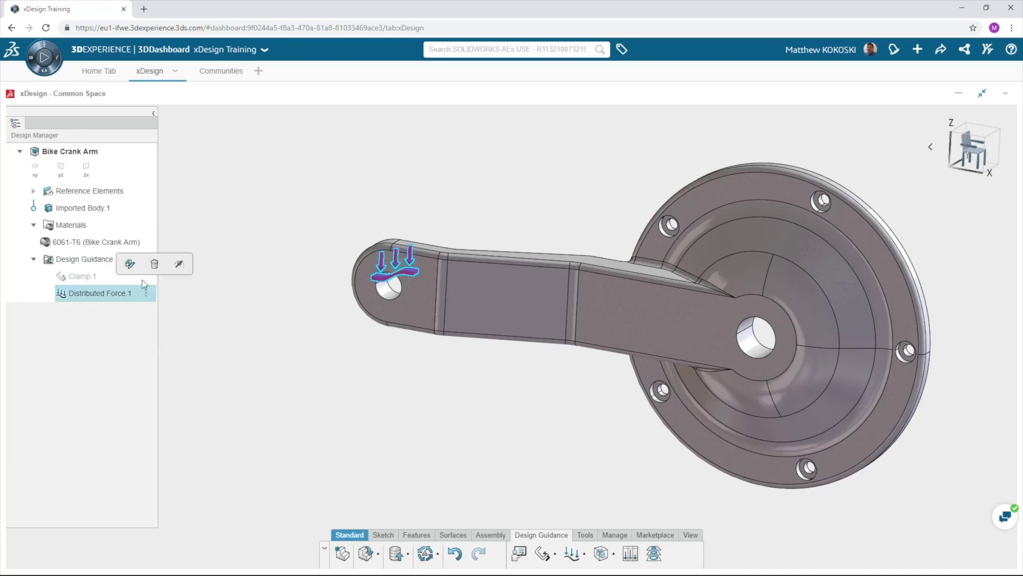
left_click(180, 264)
middle_click_drag(446, 428, 567, 553)
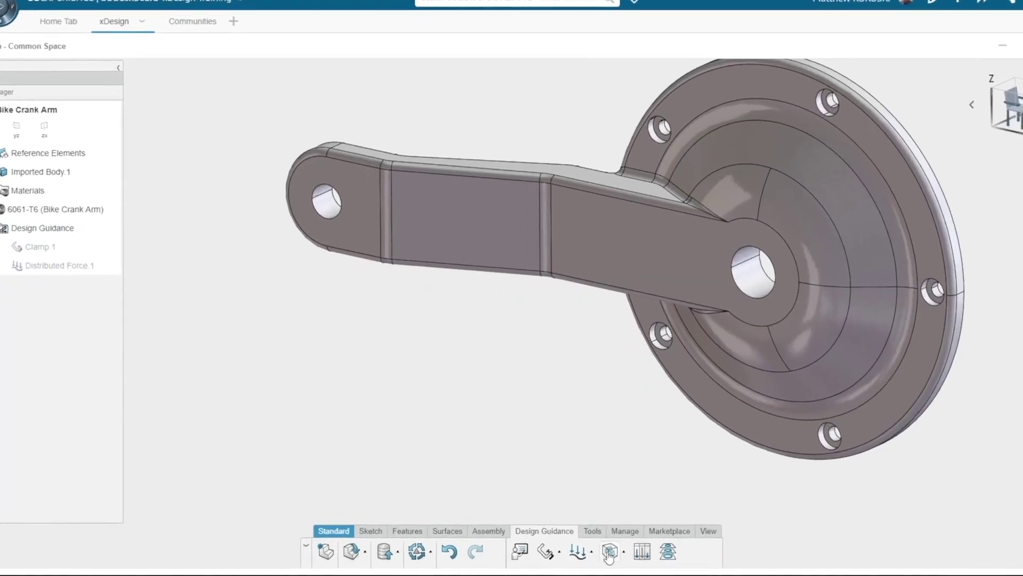
- Start a Redesign study with Preserve regions on, keeping the pedal-hole and centre-hole faces
left_click(623, 552)
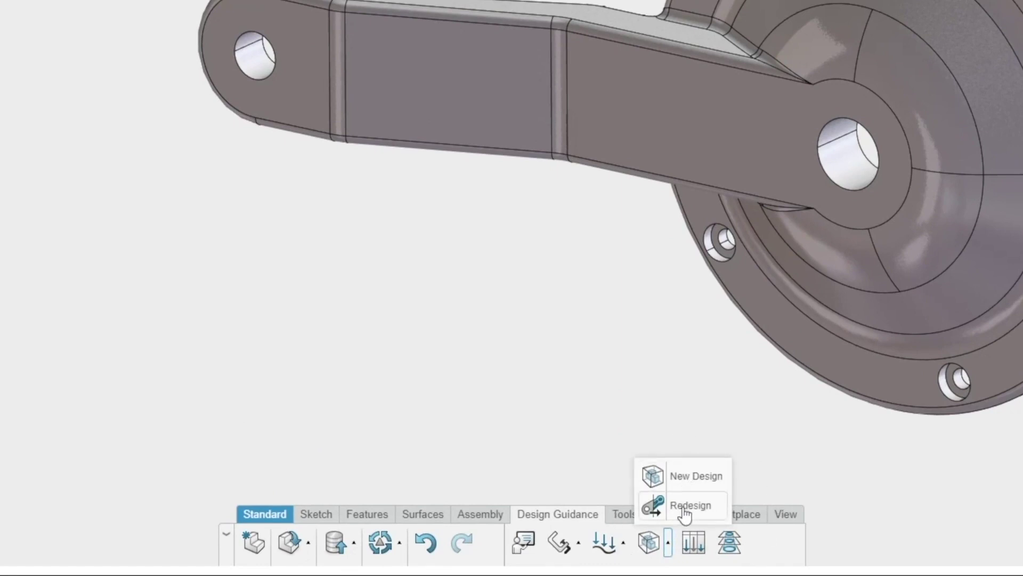
left_click(684, 506)
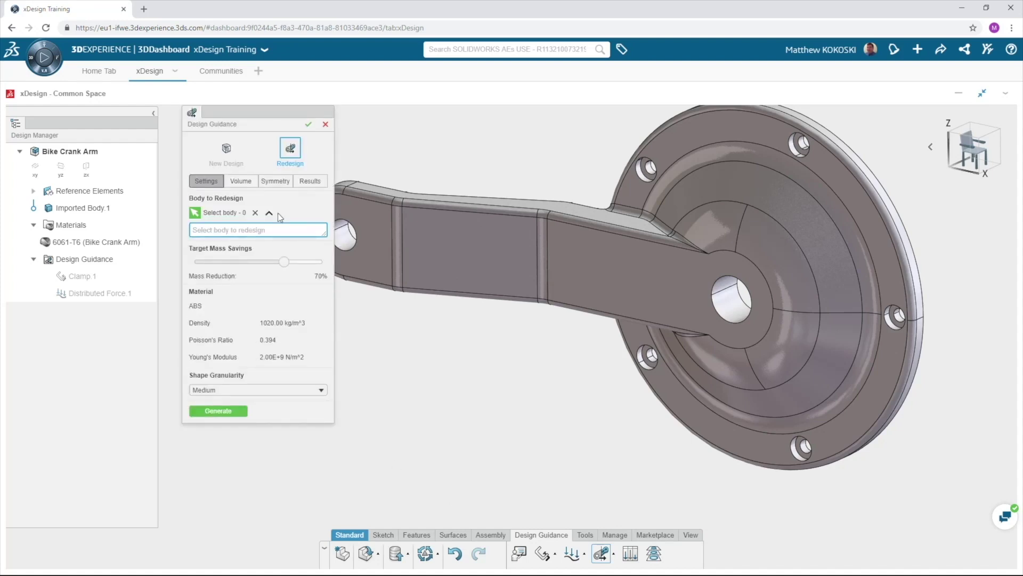
left_click(243, 182)
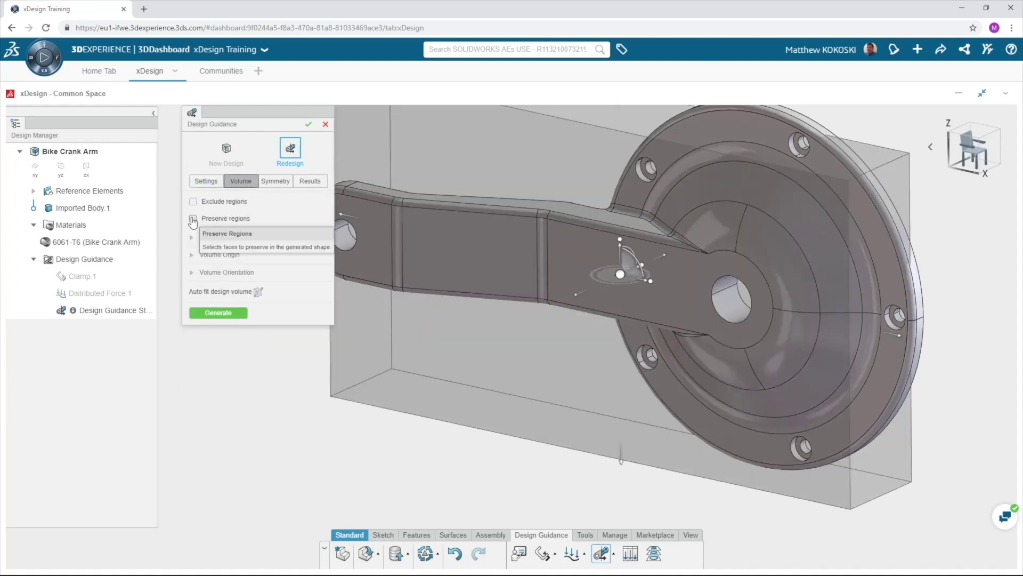
left_click(193, 219)
scroll(372, 253, "up", 3)
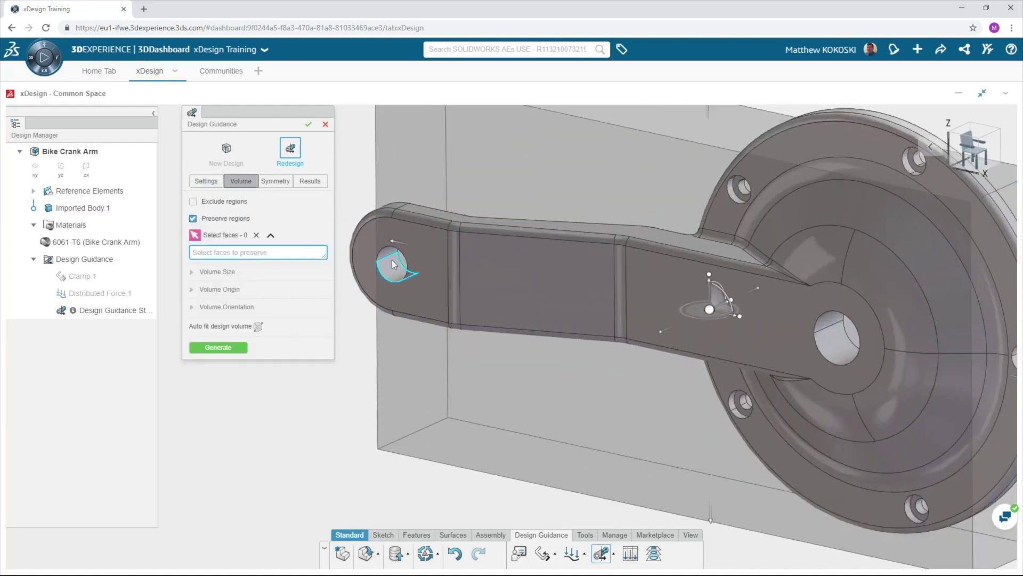
left_click(389, 259)
left_click(388, 272)
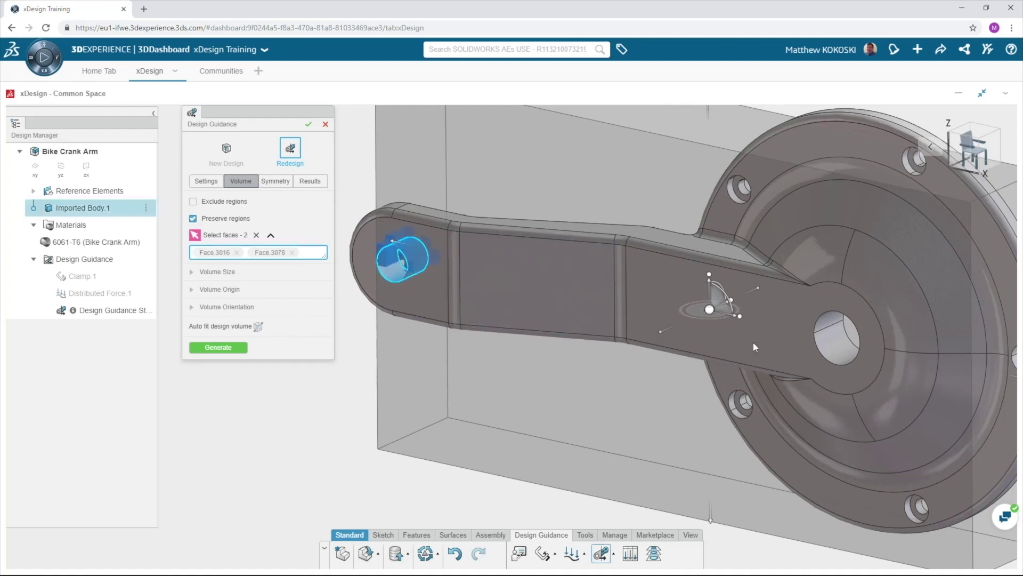
left_click(833, 334)
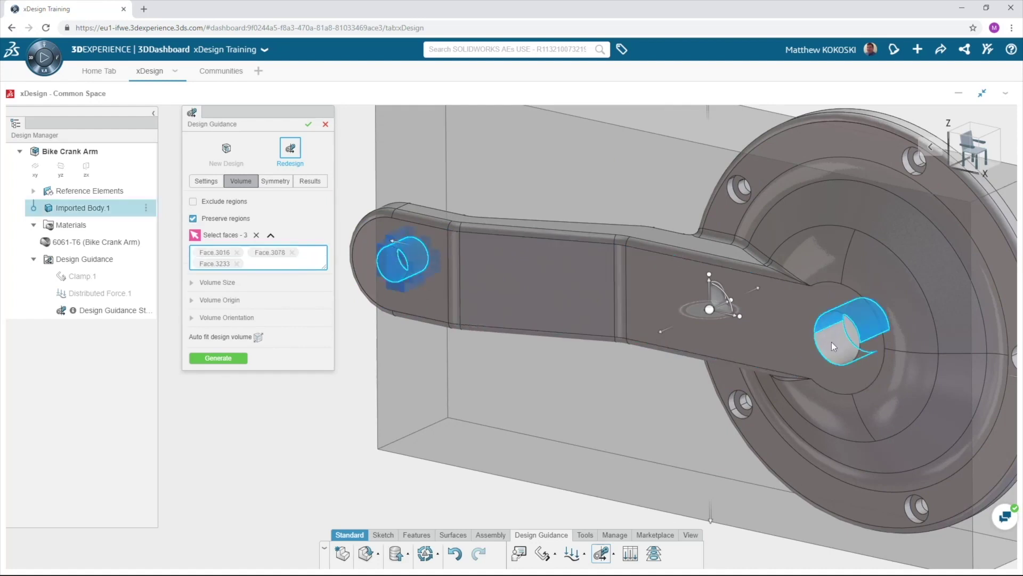
left_click(825, 347)
- Add the five chainring bolt-hole faces to the preserved regions
scroll(564, 155, "up", 3)
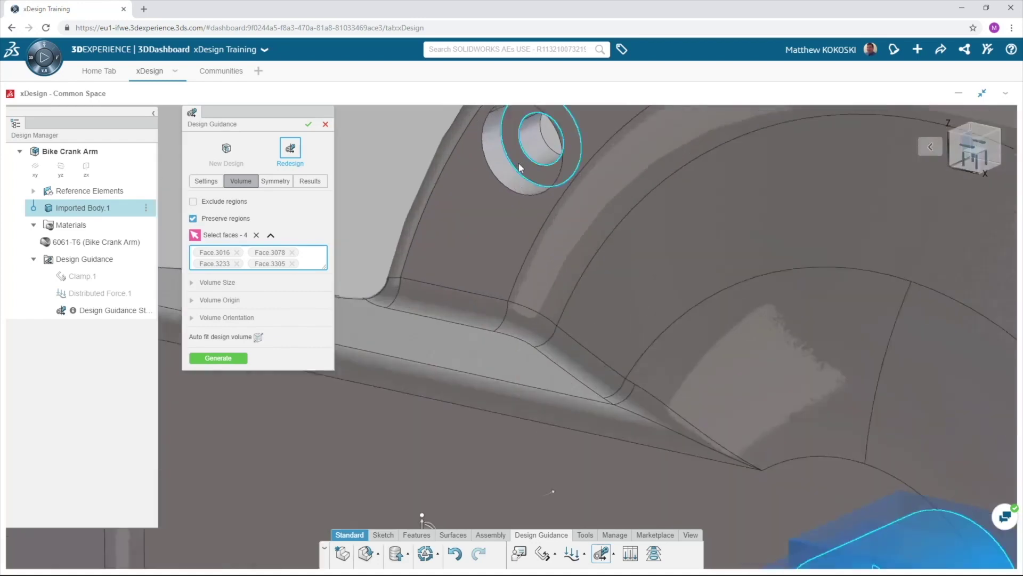
left_click(549, 138)
left_click(822, 217)
scroll(682, 444, "up", 3)
left_click(675, 426)
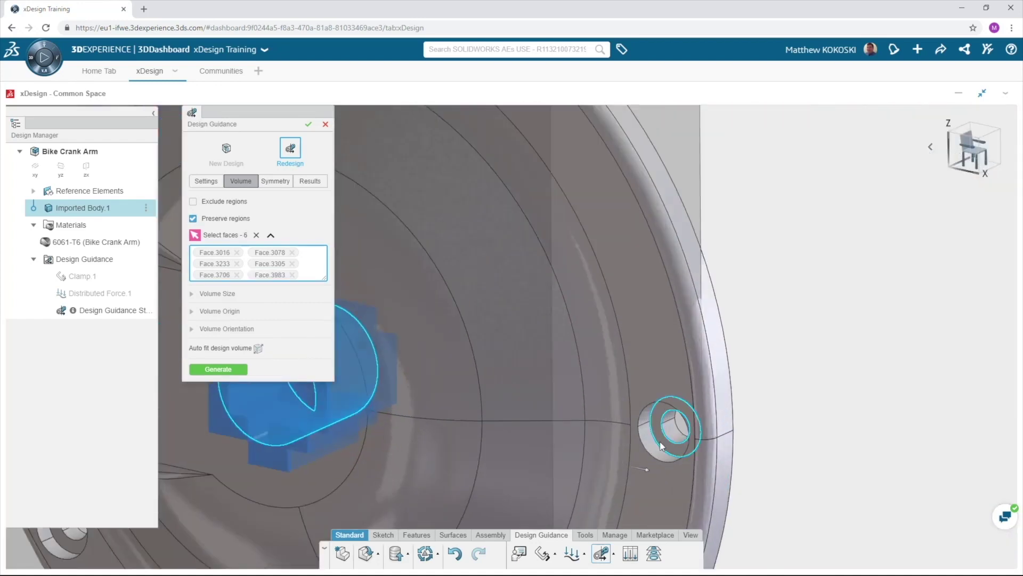
scroll(675, 427, "down", 3)
scroll(545, 316, "up", 3)
left_click(544, 316)
scroll(688, 442, "up", 3)
left_click(687, 443)
scroll(687, 442, "down", 5)
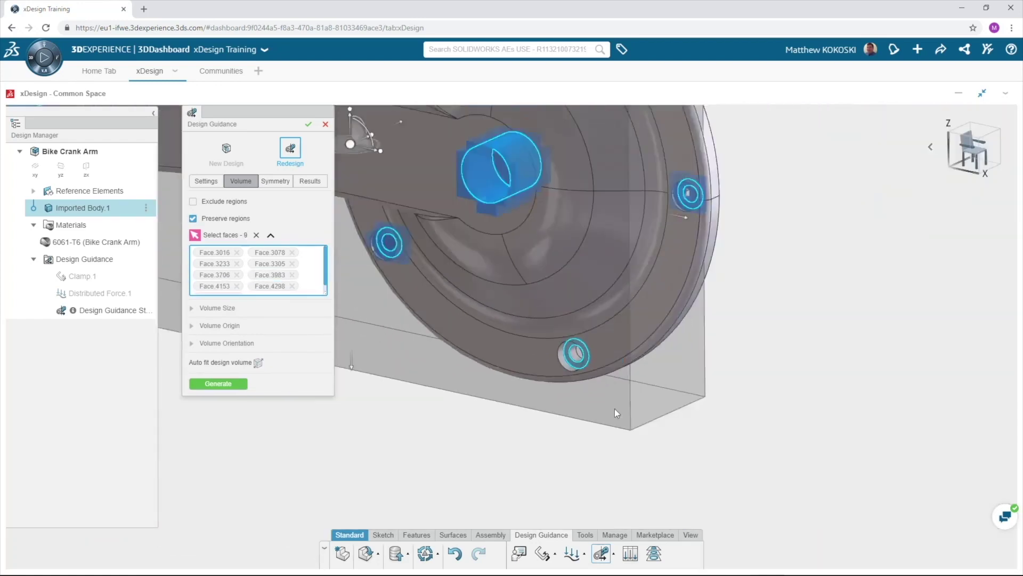
scroll(378, 280, "down", 3)
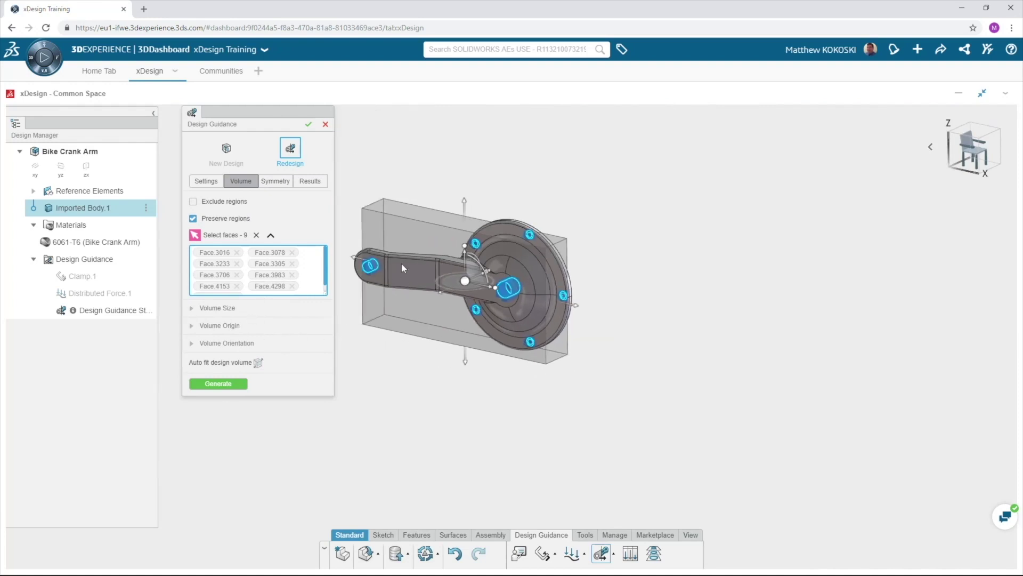
middle_click_drag(401, 264, 521, 287)
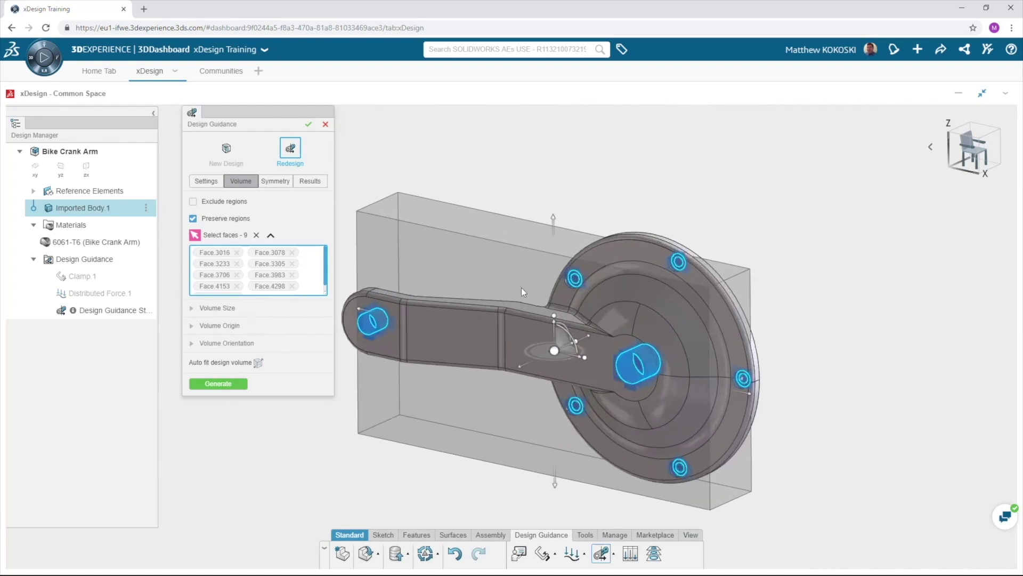
left_click(205, 182)
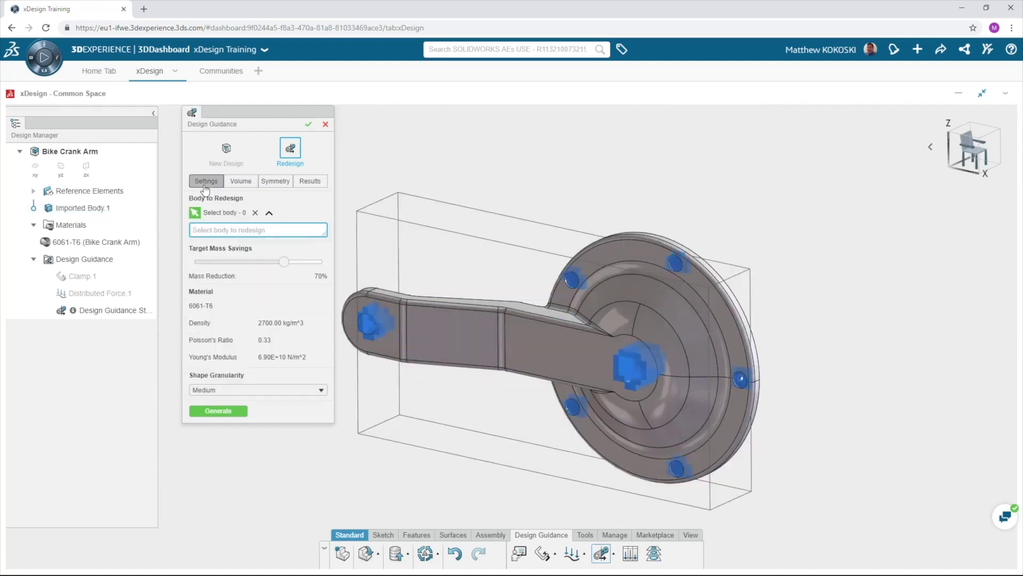
- Redesign the crank arm body with 50% mass reduction and Fine shape granularity, then generate
left_click(462, 332)
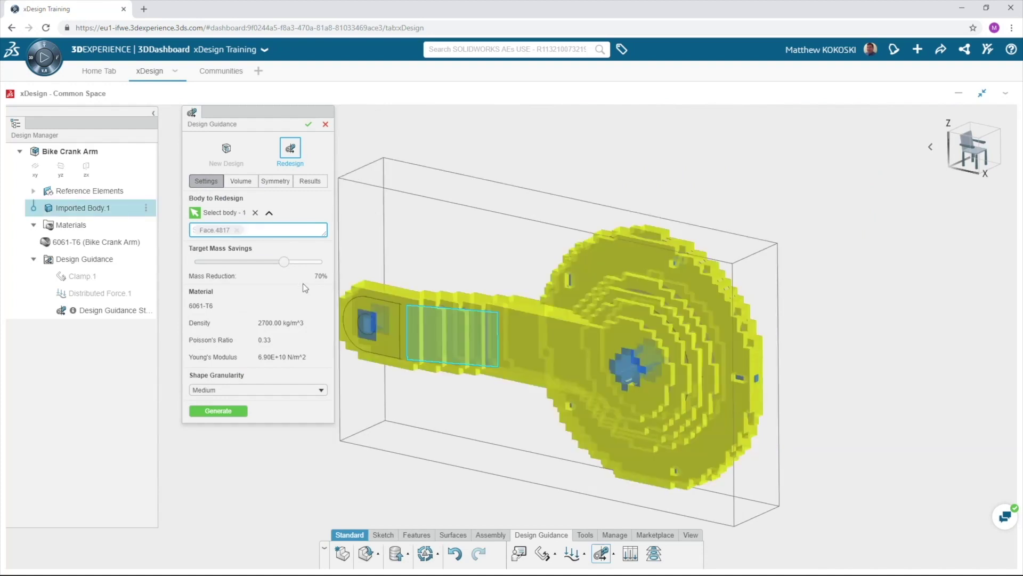
left_click_drag(285, 263, 259, 268)
left_click(218, 390)
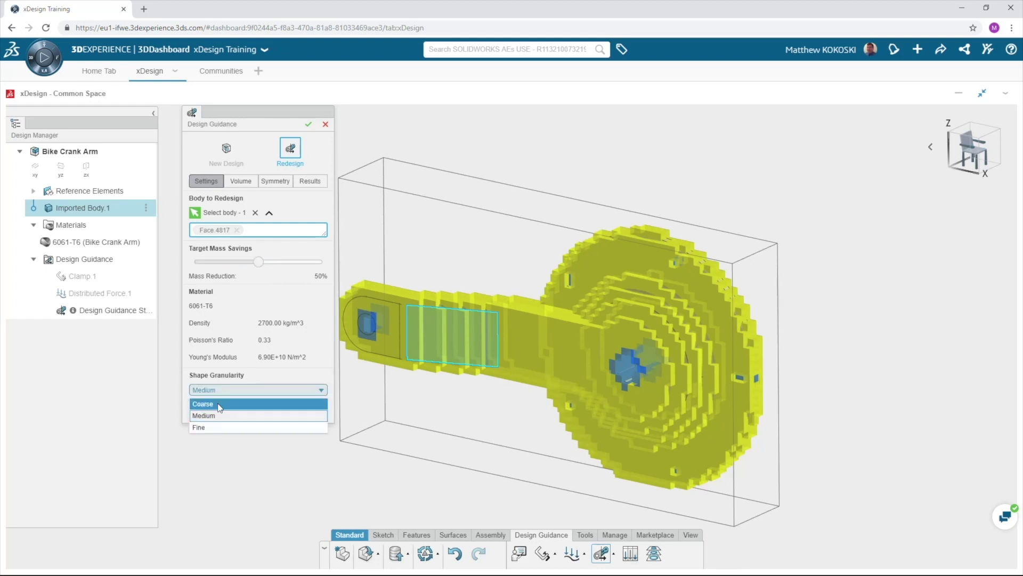
left_click(218, 424)
left_click(226, 413)
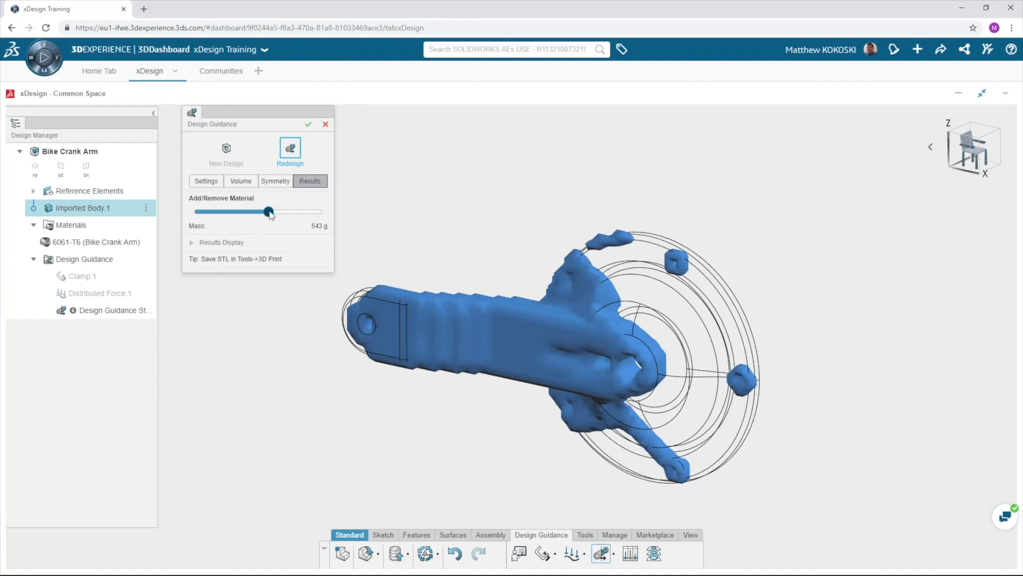
- Adjust the Add/Remove Material slider to reach 717 g and accept the redesign
left_click_drag(283, 210, 430, 230)
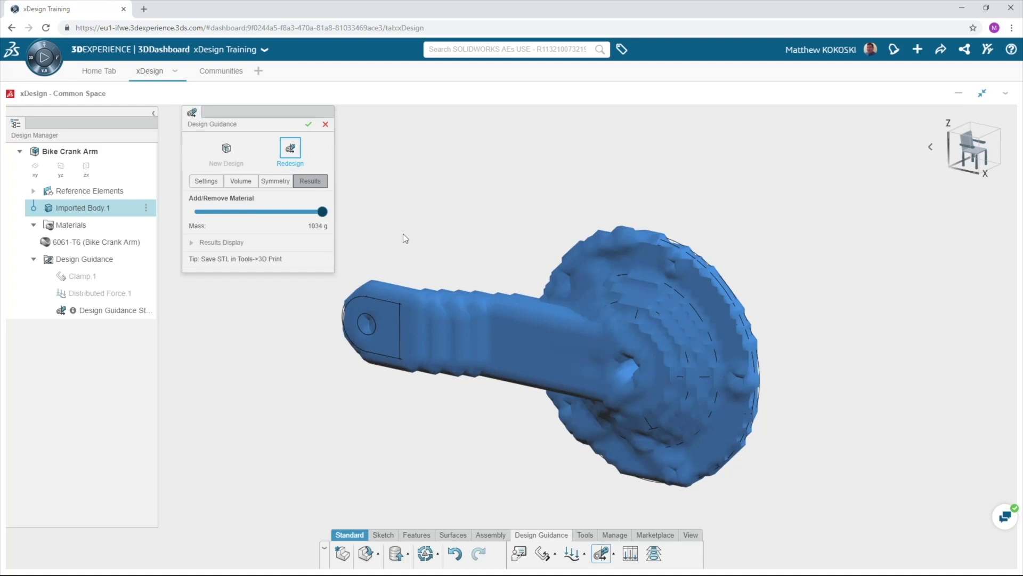
left_click(289, 215)
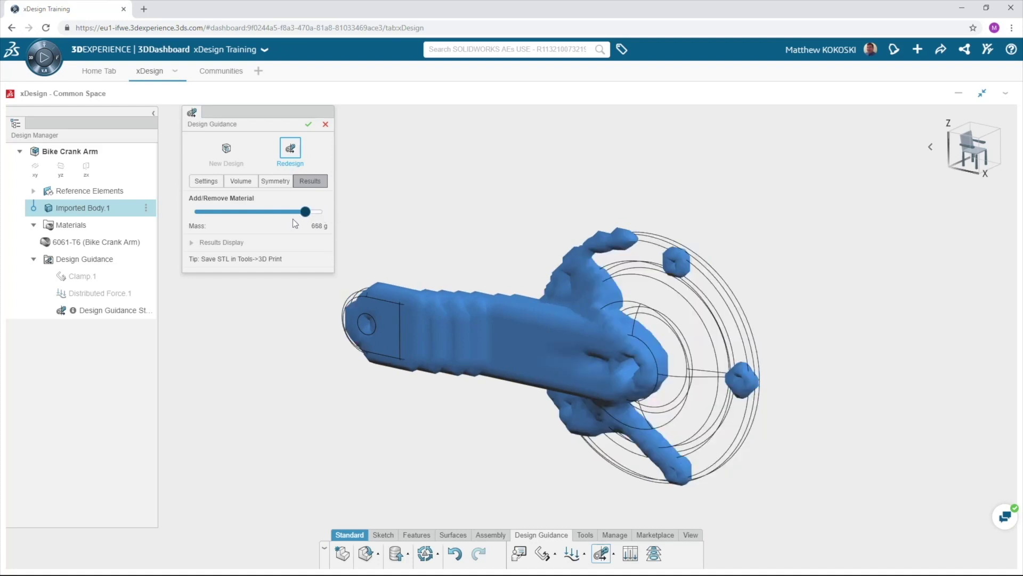
left_click(294, 215)
left_click(315, 214)
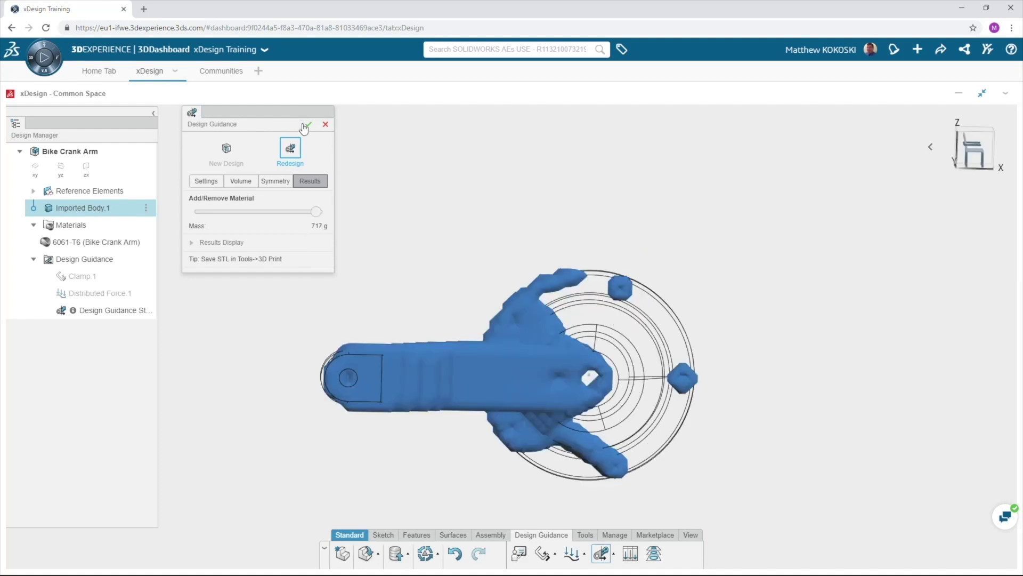
left_click(308, 126)
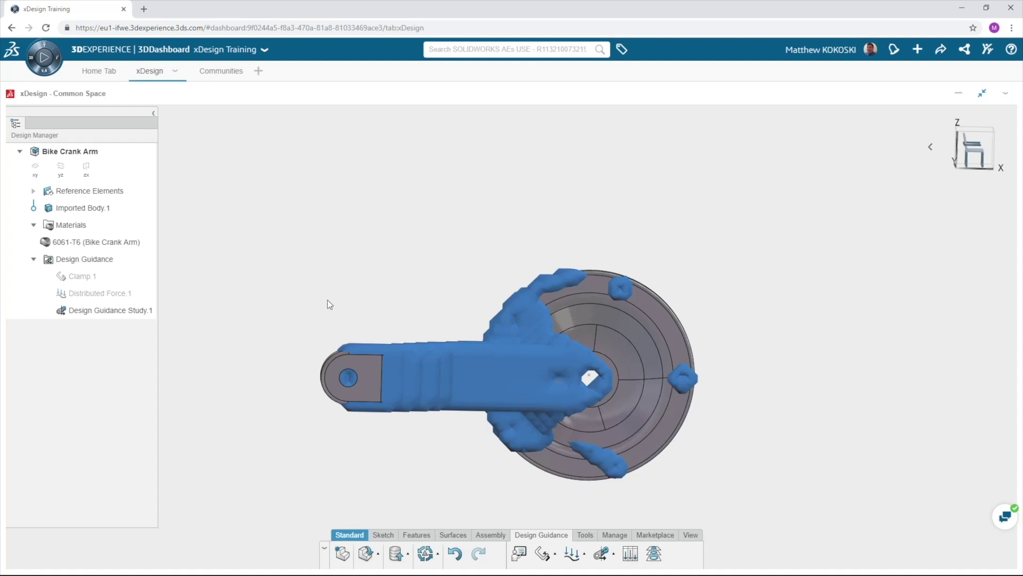
- Save the Bike Crank Arm from the export dialog and choose STL as the export format
left_click(611, 538)
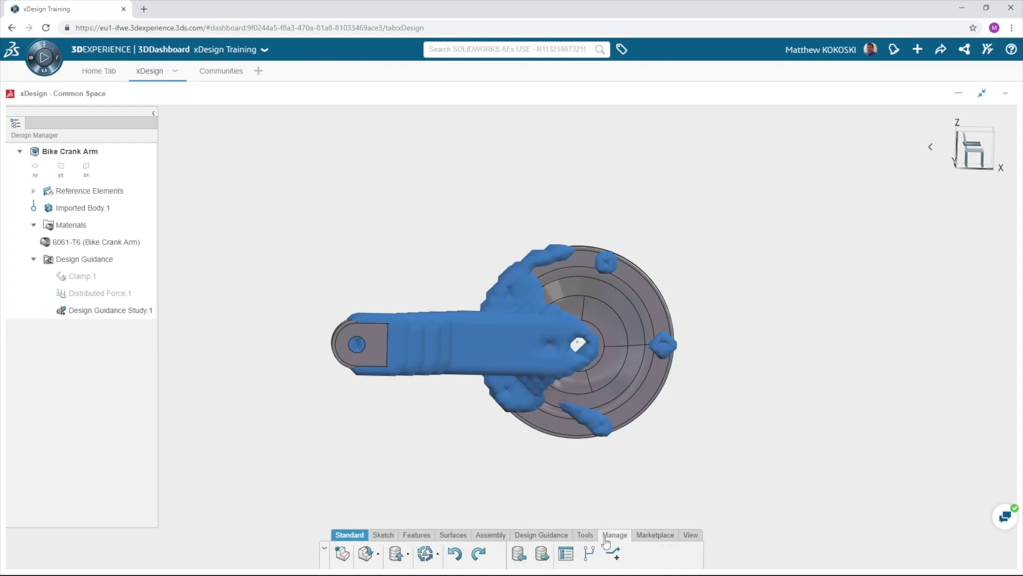
left_click(544, 554)
left_click(520, 355)
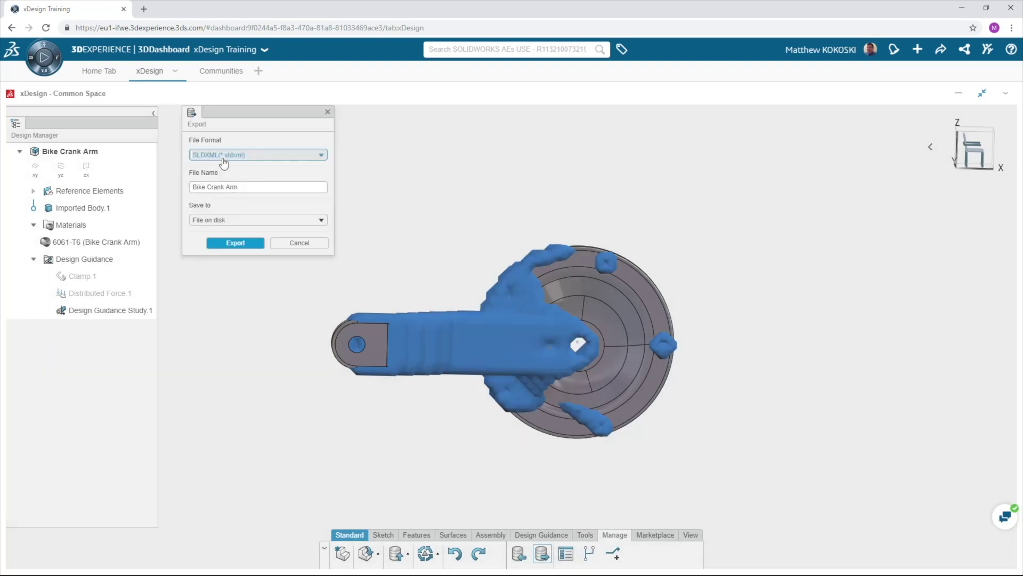
left_click(240, 155)
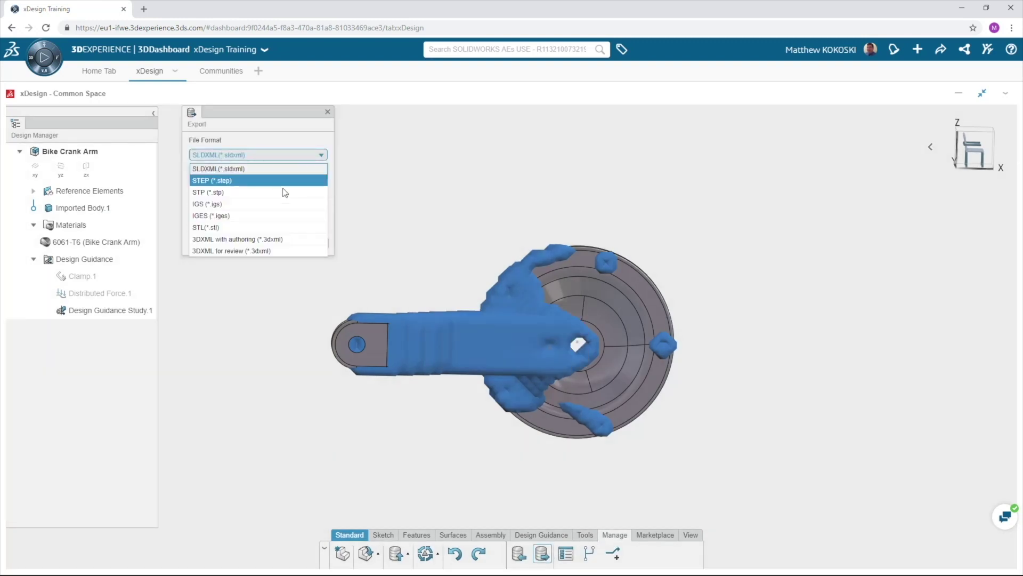
left_click(293, 229)
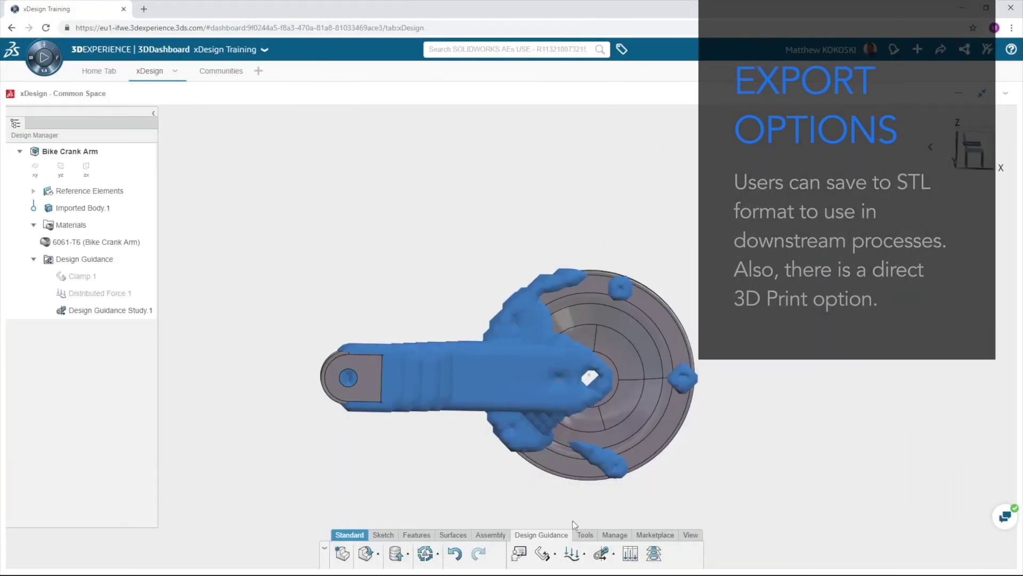
- Preview the crank arm in the 3D Print printer envelope
left_click(585, 535)
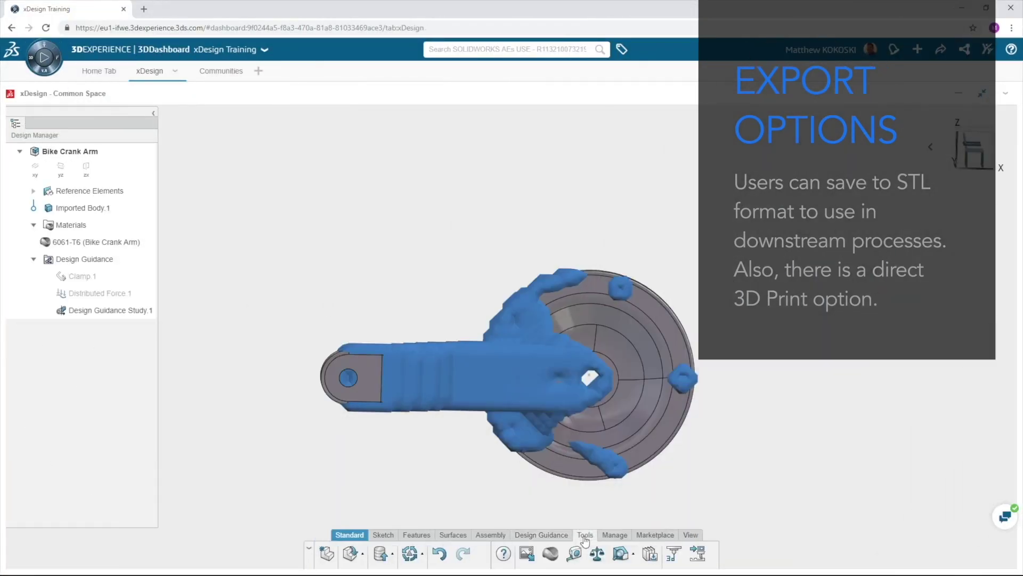
left_click(673, 555)
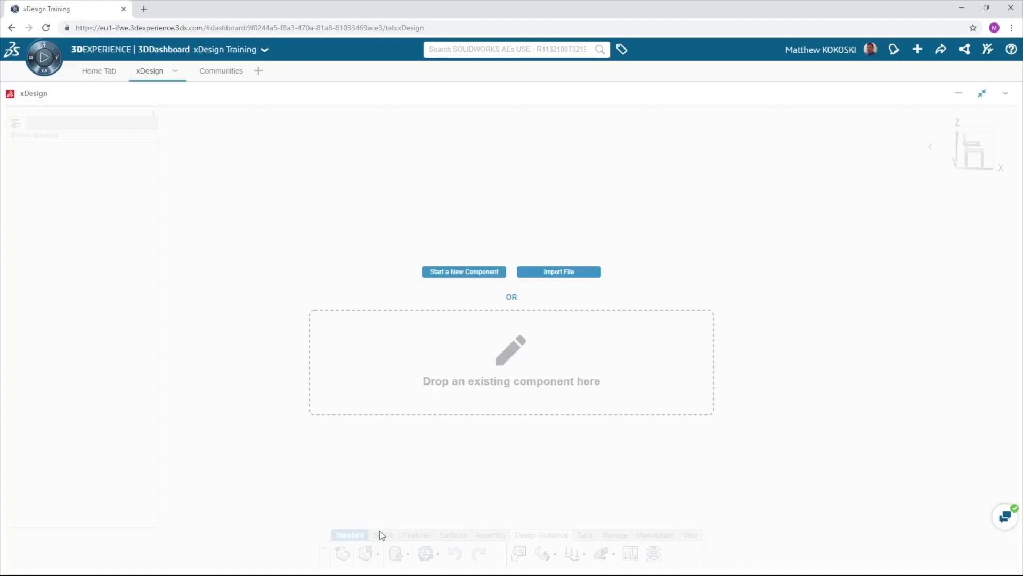
- Start a new component and save the length unit preference as mm
left_click(449, 272)
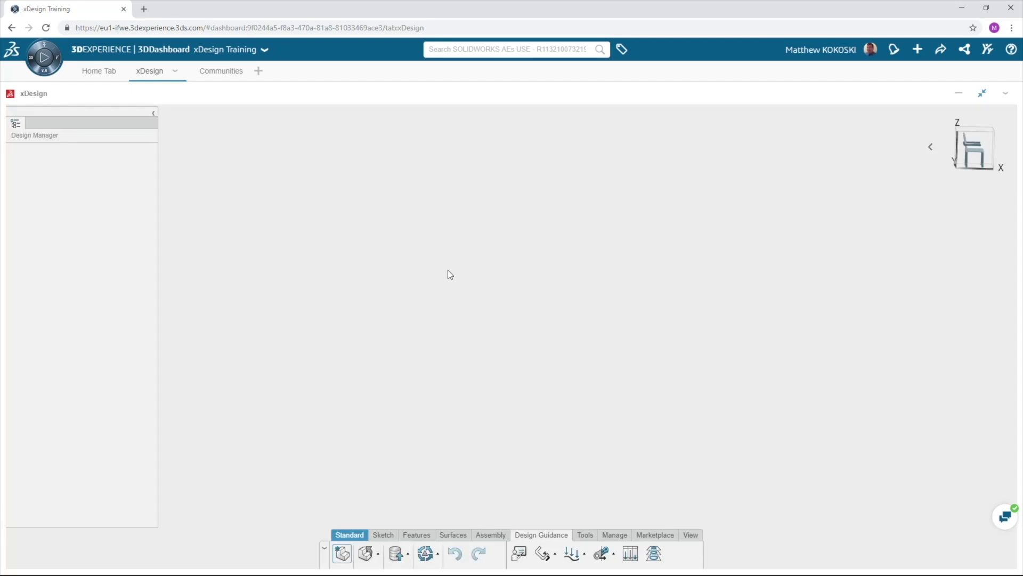
left_click(1010, 94)
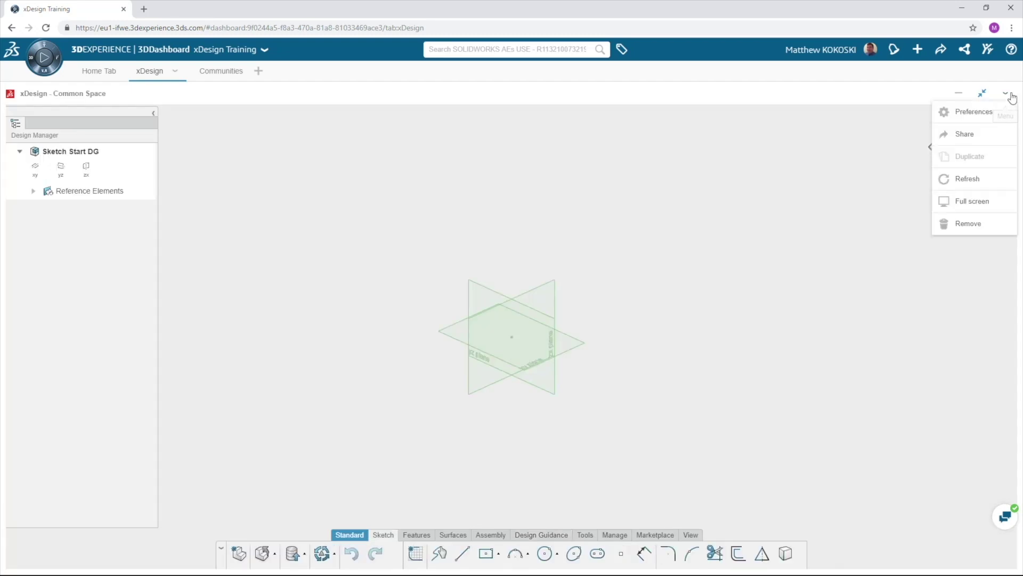
left_click(962, 116)
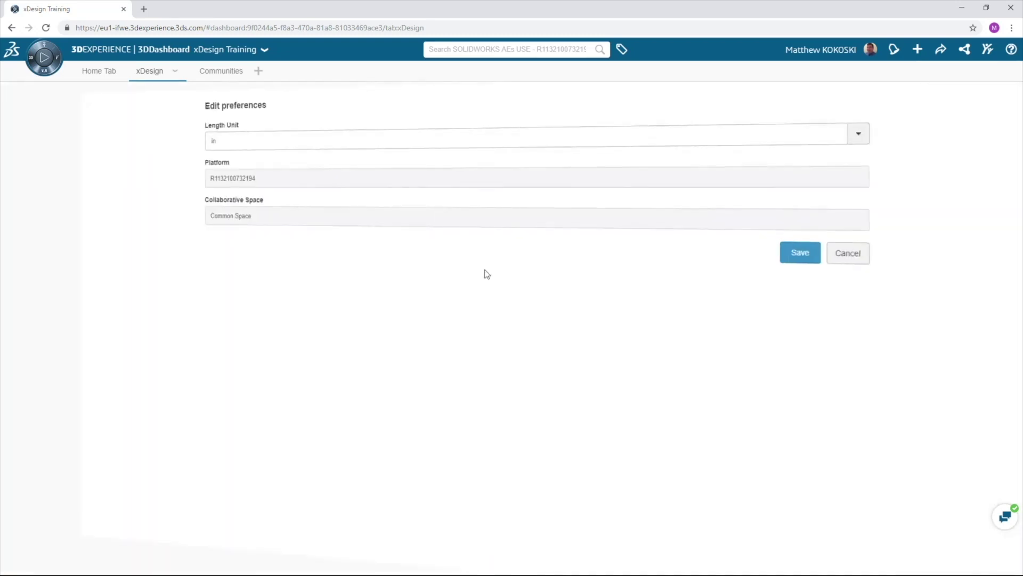
left_click(217, 142)
left_click(204, 163)
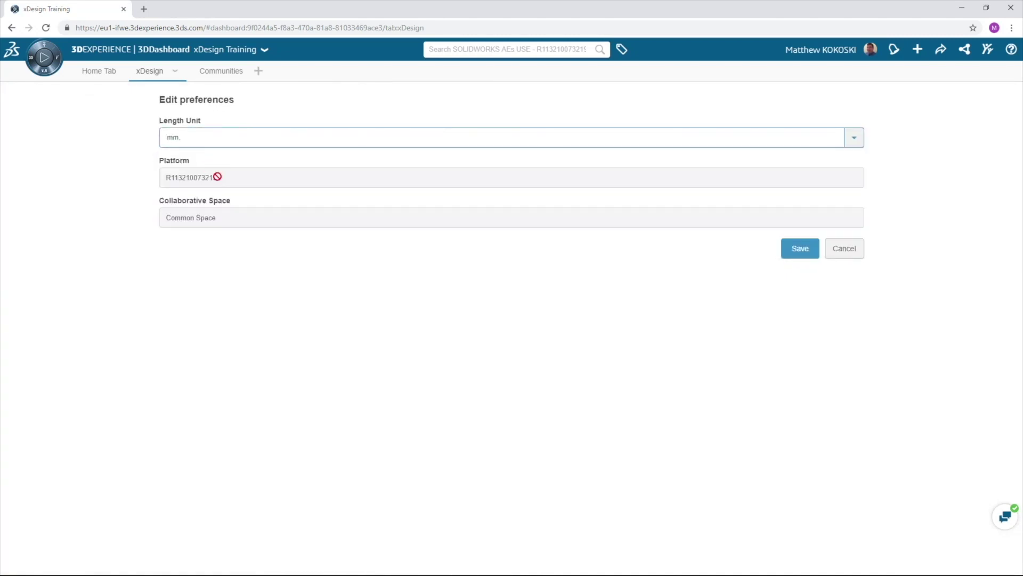
left_click(801, 252)
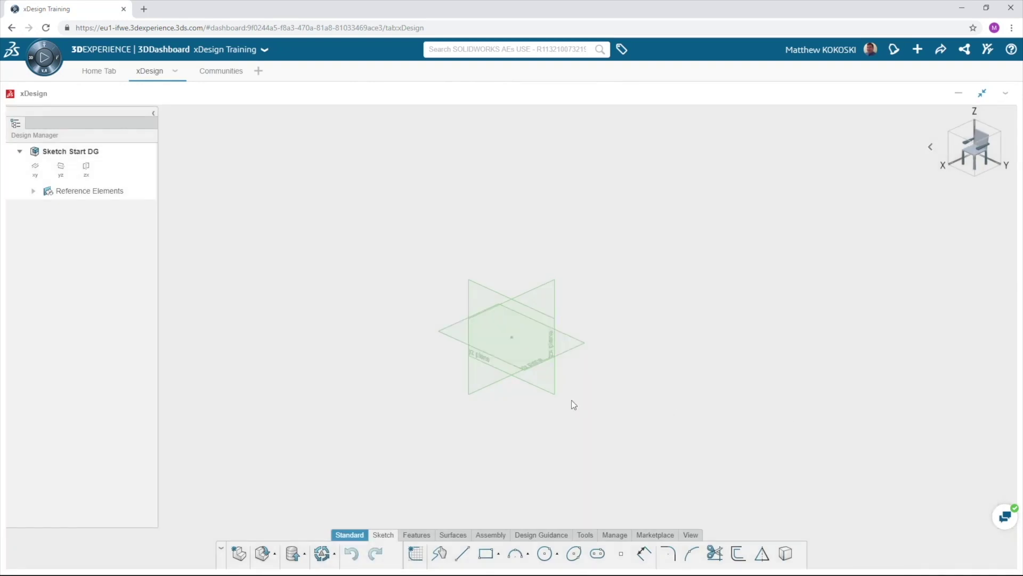
left_click(551, 377)
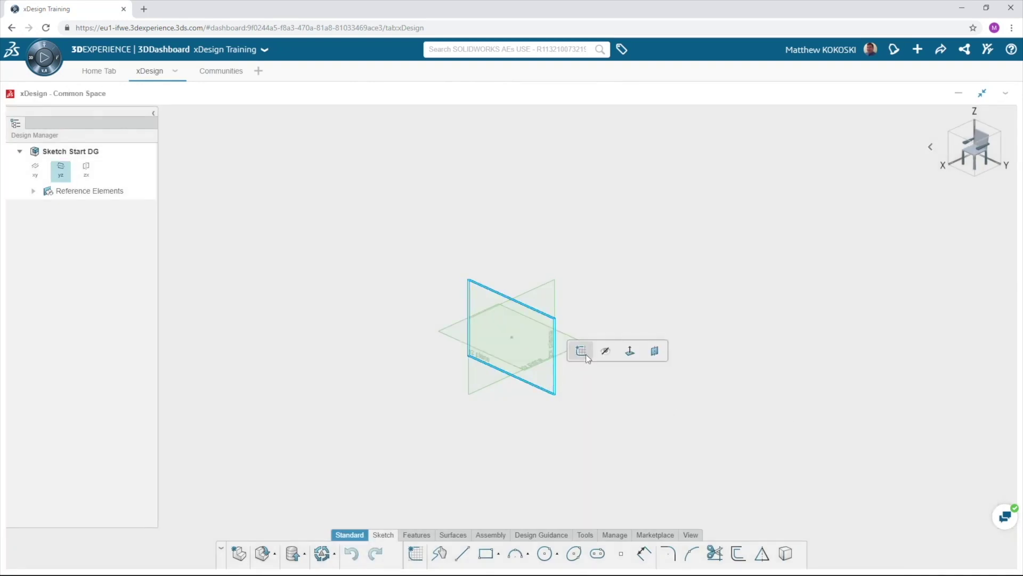
- Start a sketch on the YZ plane and draw two small circles, one above and one left of the origin
left_click(581, 352)
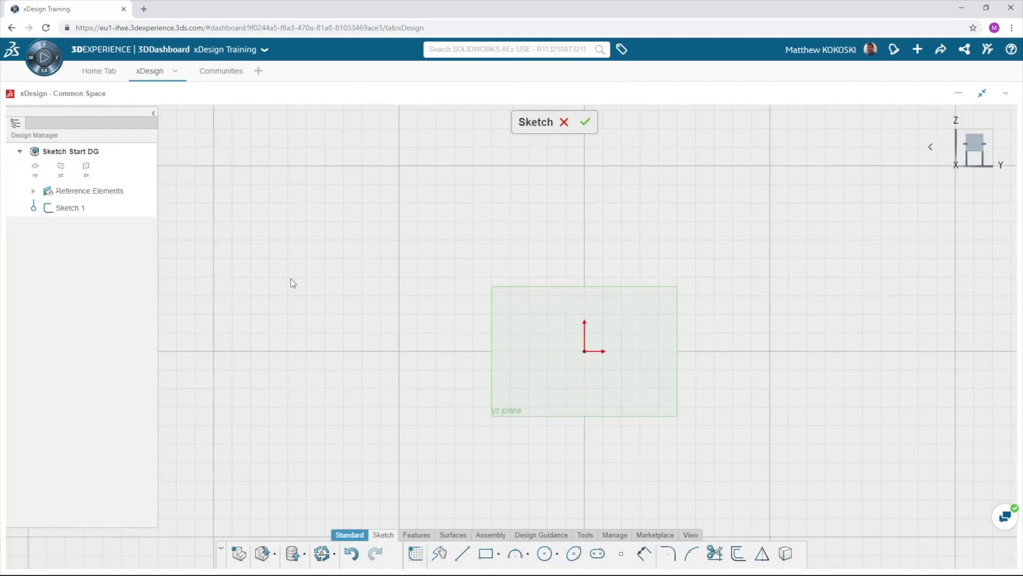
left_click(545, 553)
left_click_drag(596, 216, 611, 233)
left_click_drag(557, 310, 572, 325)
key("Escape")
- Add a size dimension to the upper circle
left_click(573, 325)
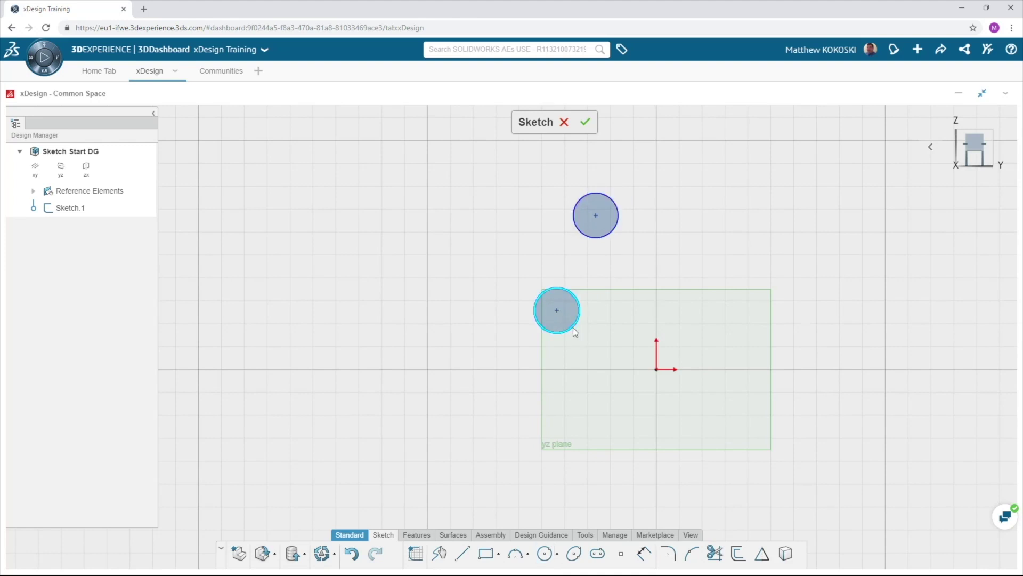
left_click(593, 235)
left_click(612, 212)
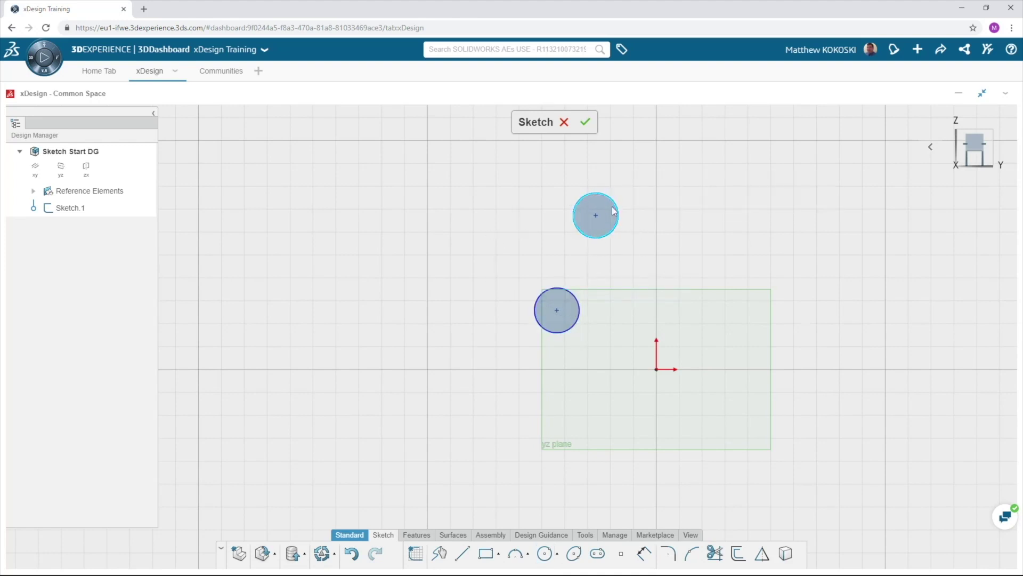
double_click(612, 213)
key("Return")
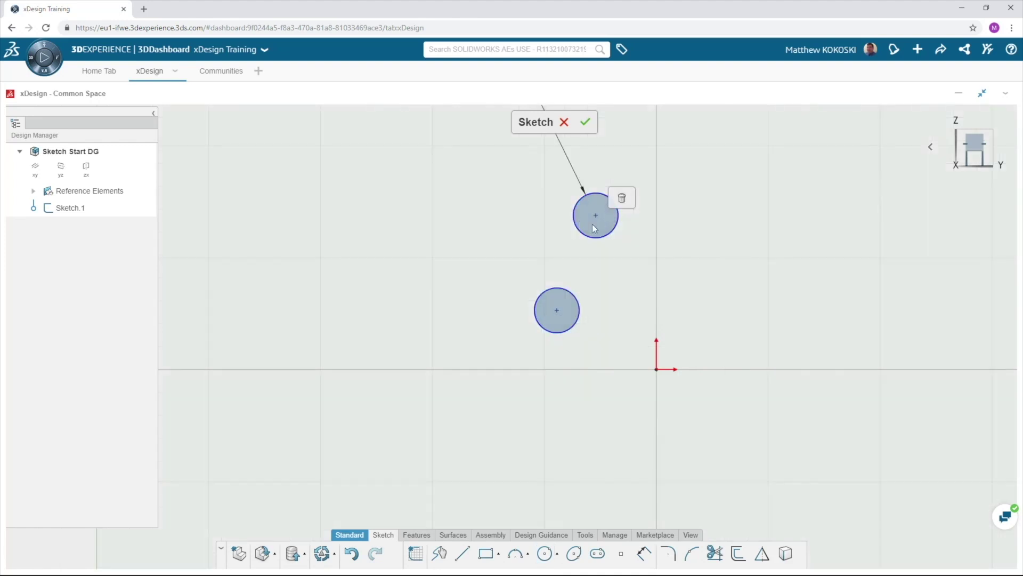
scroll(604, 280, "down", 3)
- Dimension the circles' vertical distances from the origin: 18 for the upper, 9 for the lower
left_click(645, 555)
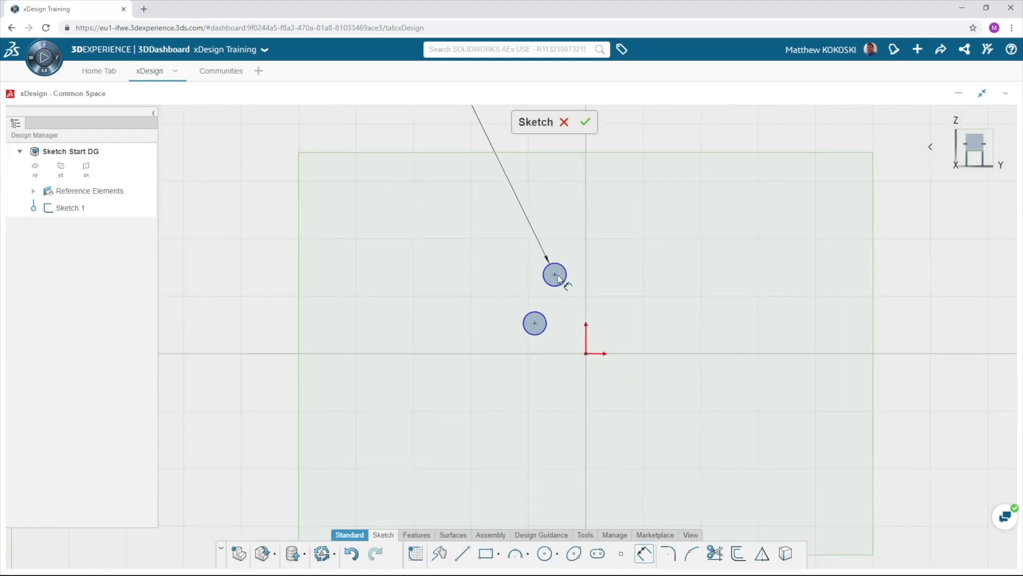
left_click(555, 274)
left_click(586, 352)
left_click(609, 316)
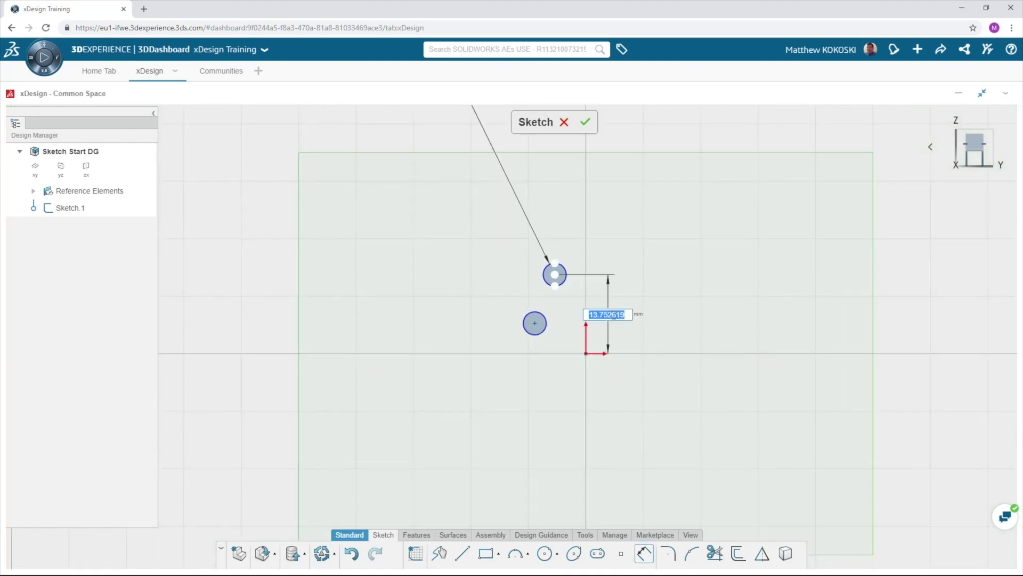
type("18")
key("Return")
left_click(535, 324)
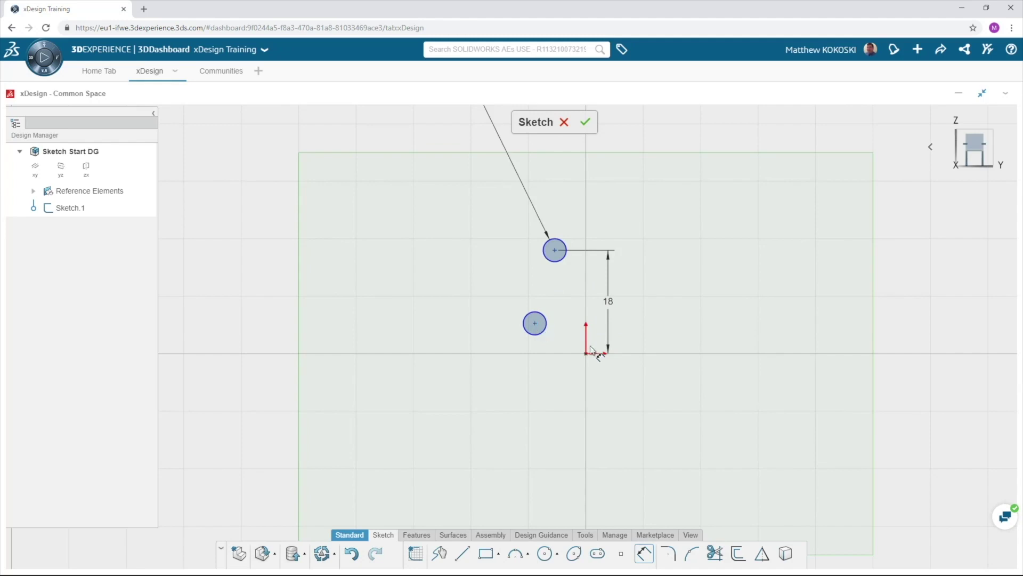
left_click(587, 353)
left_click(596, 336)
type("9")
key("Return")
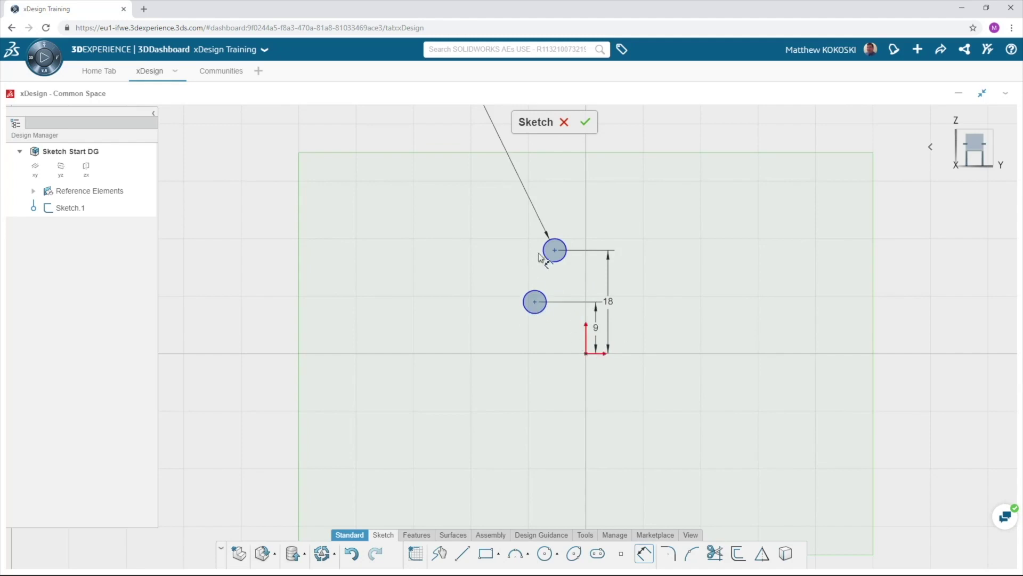
- Dimension the circles' horizontal offsets from the origin: 4 for the upper, 5.5 for the lower
left_click(557, 258)
left_click(586, 353)
left_click(570, 390)
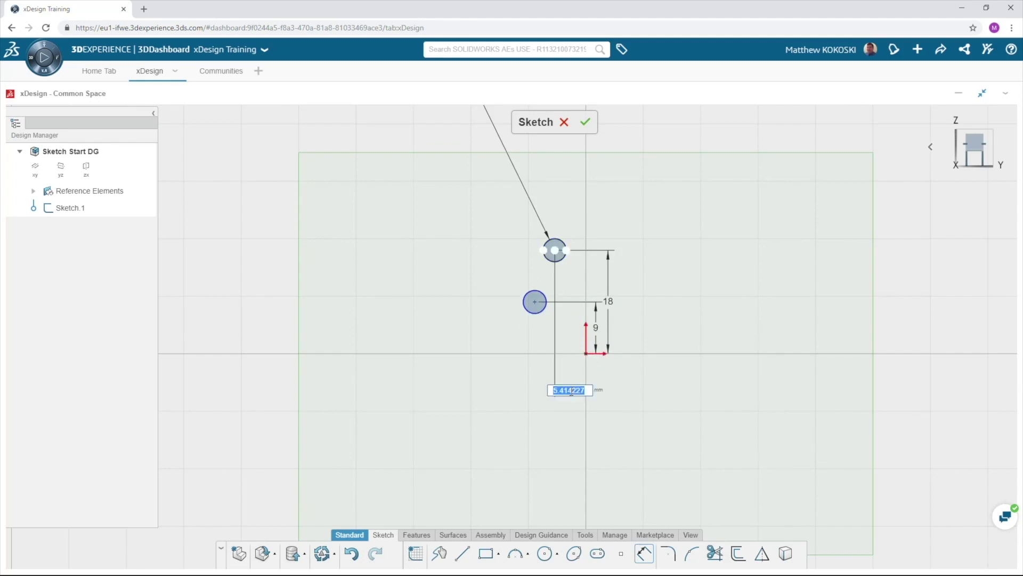
type("4")
key("Return")
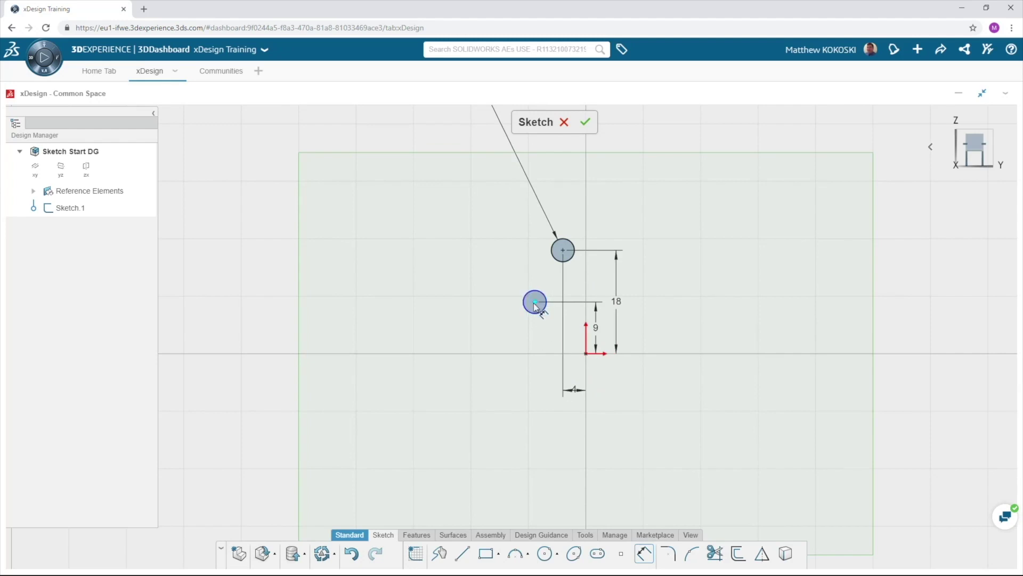
left_click(587, 353)
left_click(561, 424)
type("5.5")
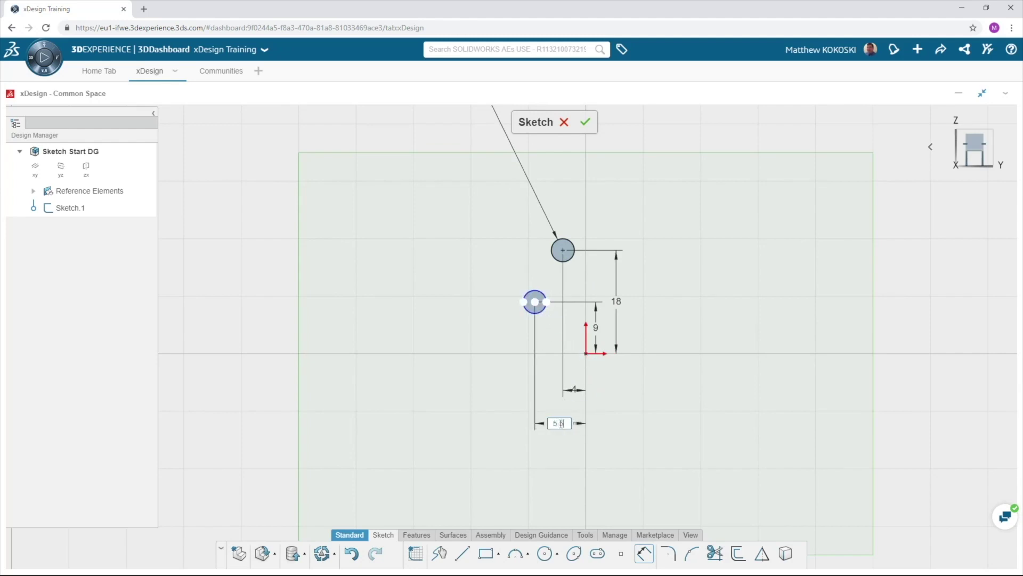
key("Return")
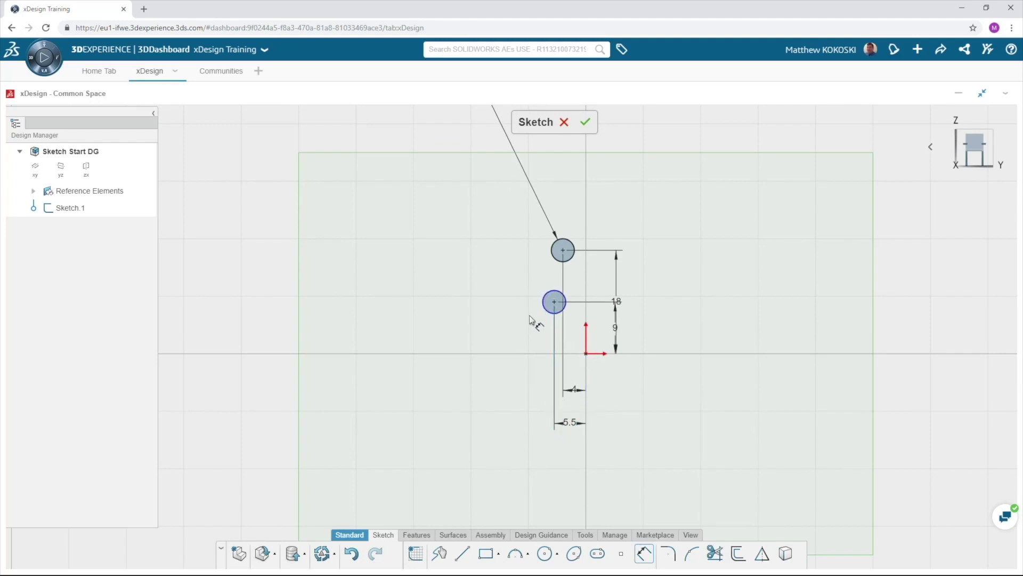
- Make both circles equal, move the ø4 label beside the upper circle, and finish the sketch
left_click(545, 313)
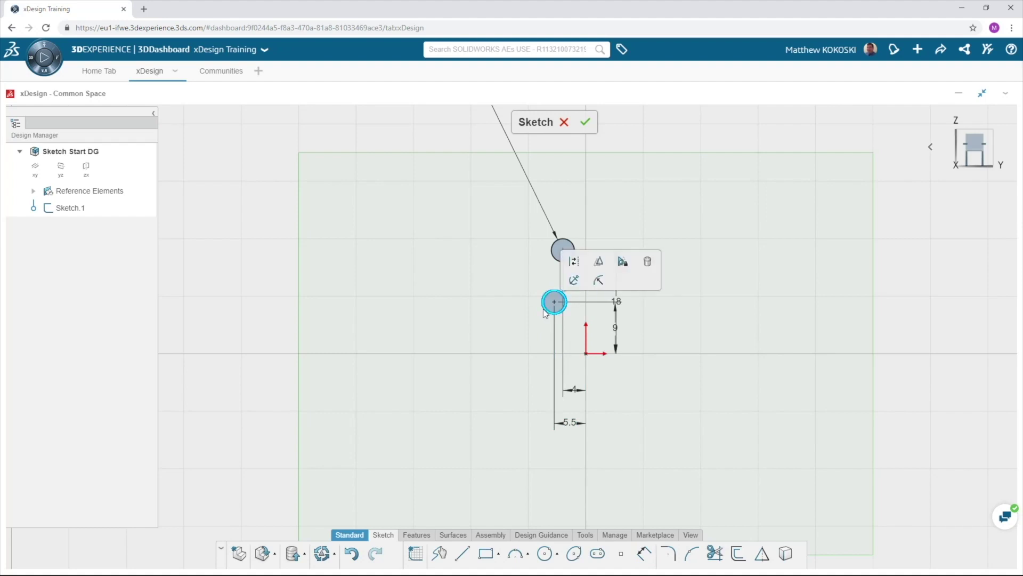
left_click(554, 258)
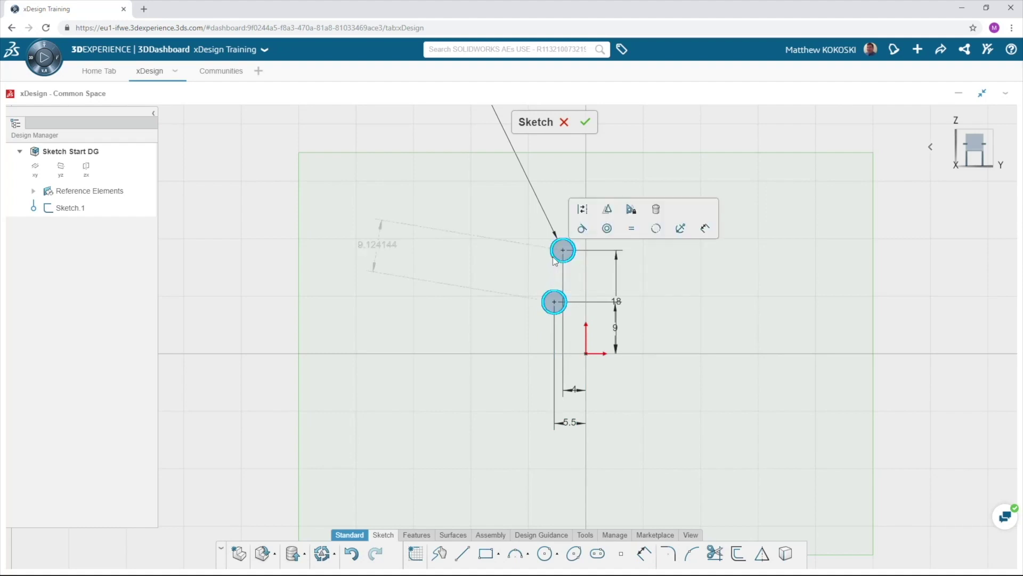
left_click(630, 229)
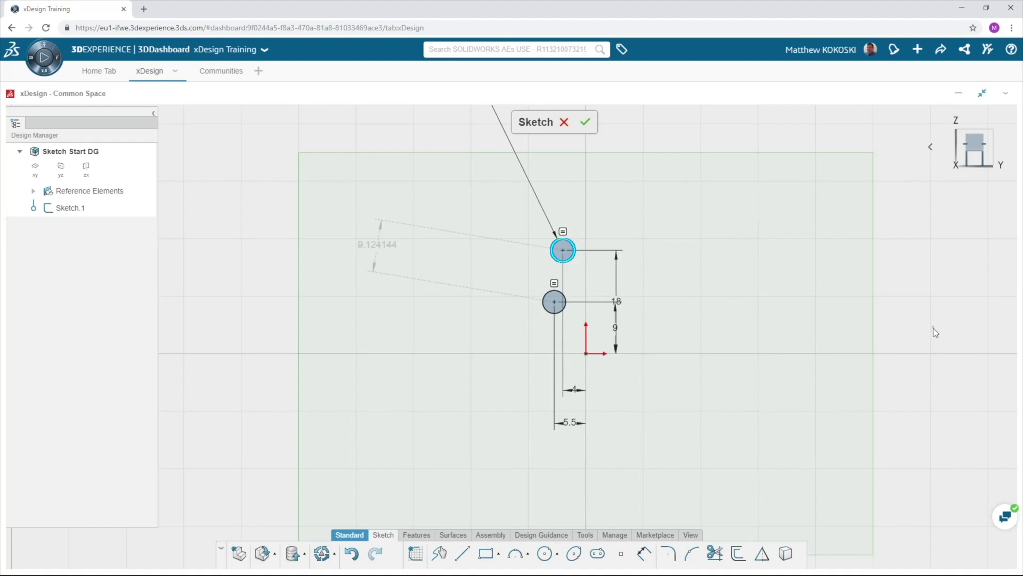
left_click(925, 344)
scroll(379, 247, "down", 6)
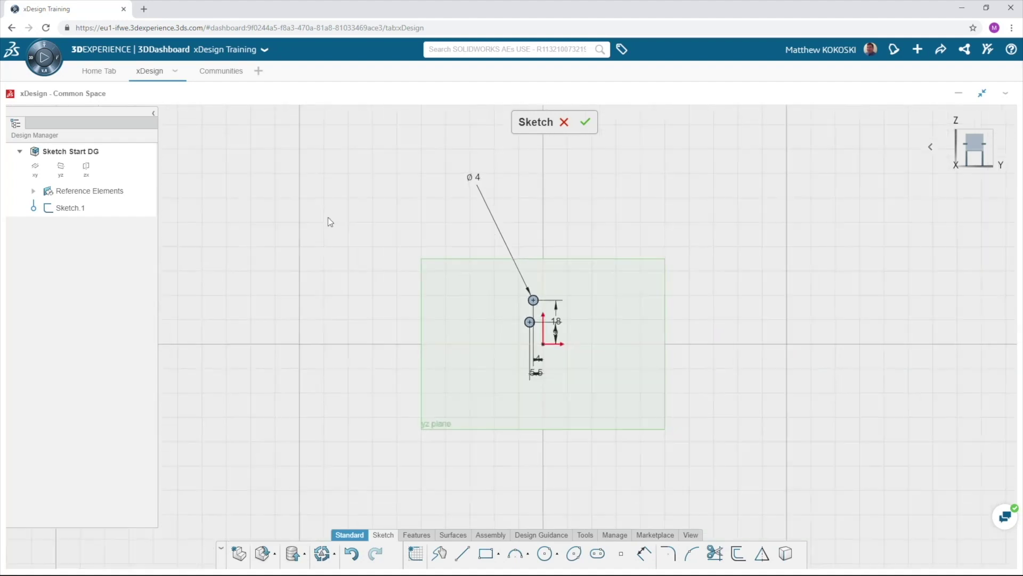
left_click_drag(482, 197, 546, 256)
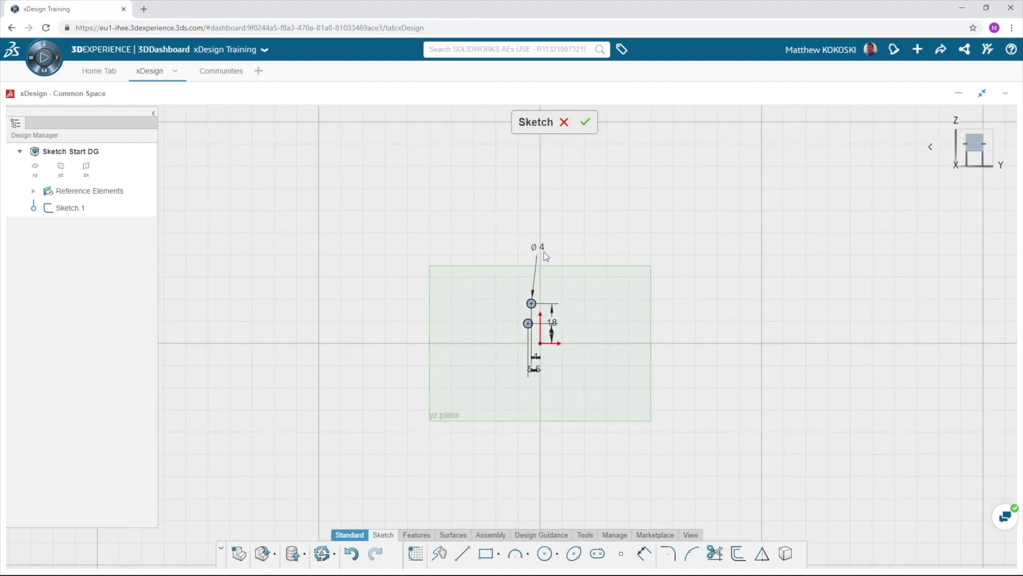
left_click(586, 122)
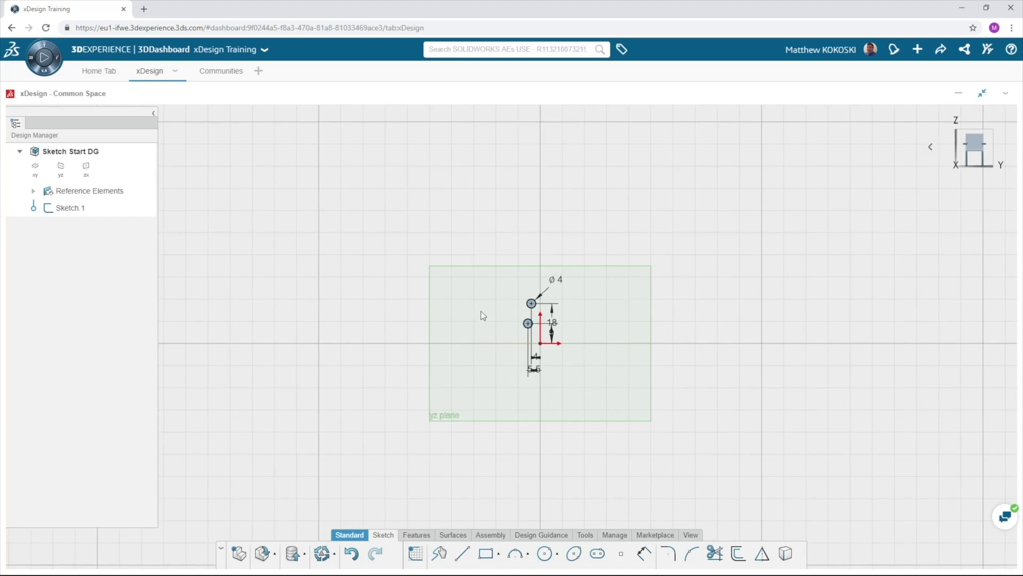
- Start a sketch on the XY plane and draw a centre rectangle below the origin
left_click(474, 344)
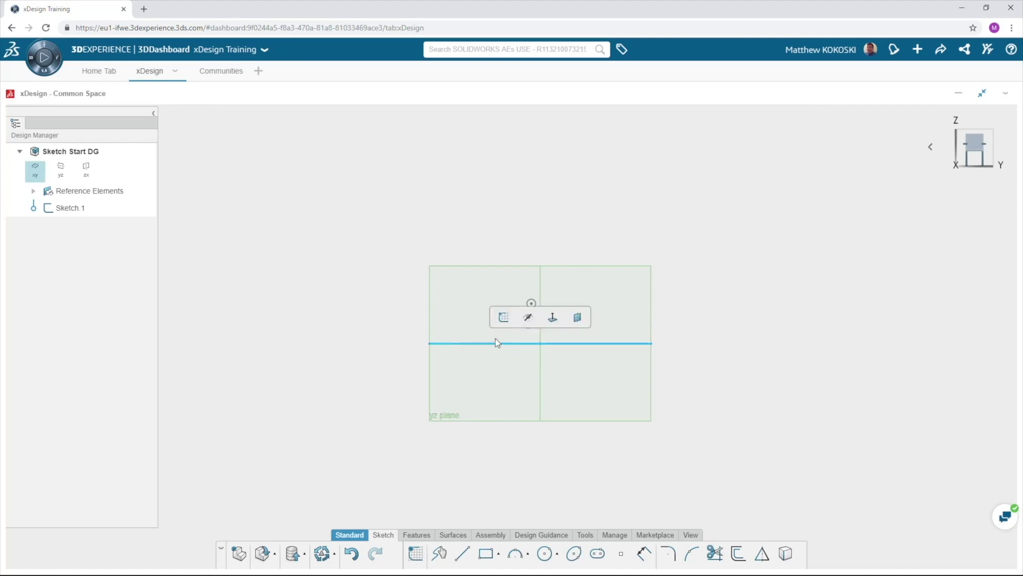
left_click(502, 317)
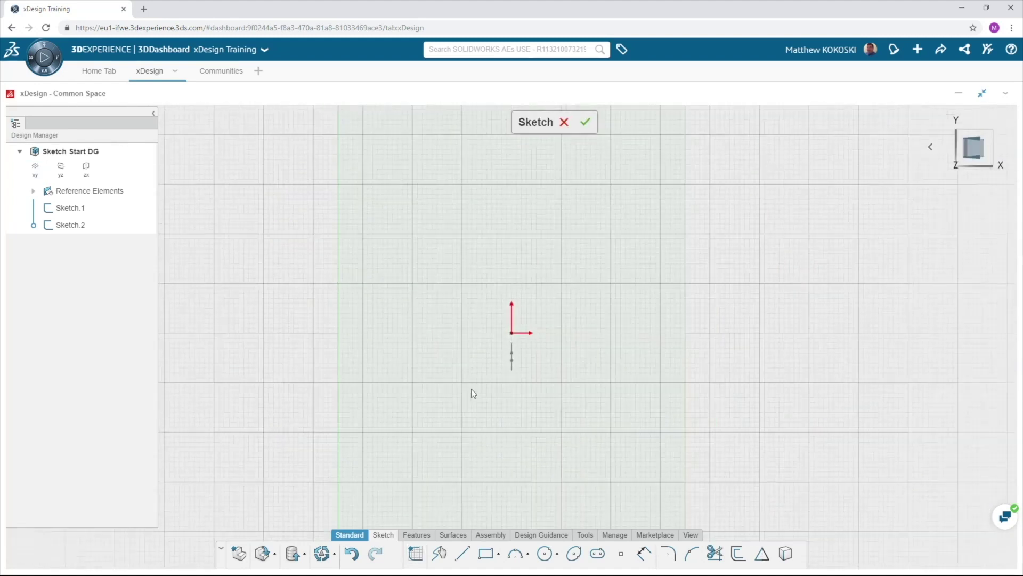
left_click(498, 553)
left_click(515, 505)
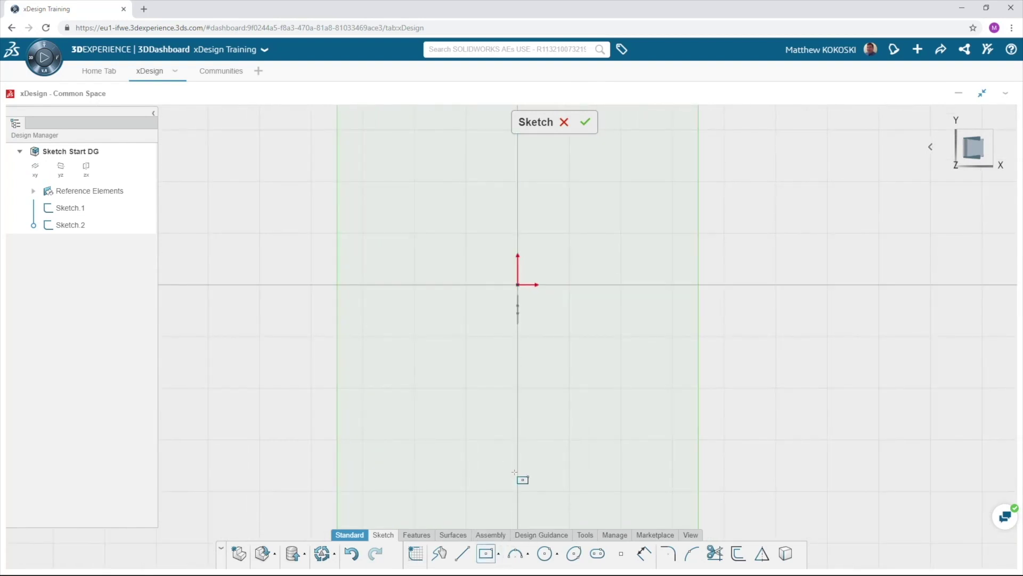
left_click(518, 473)
left_click(542, 421)
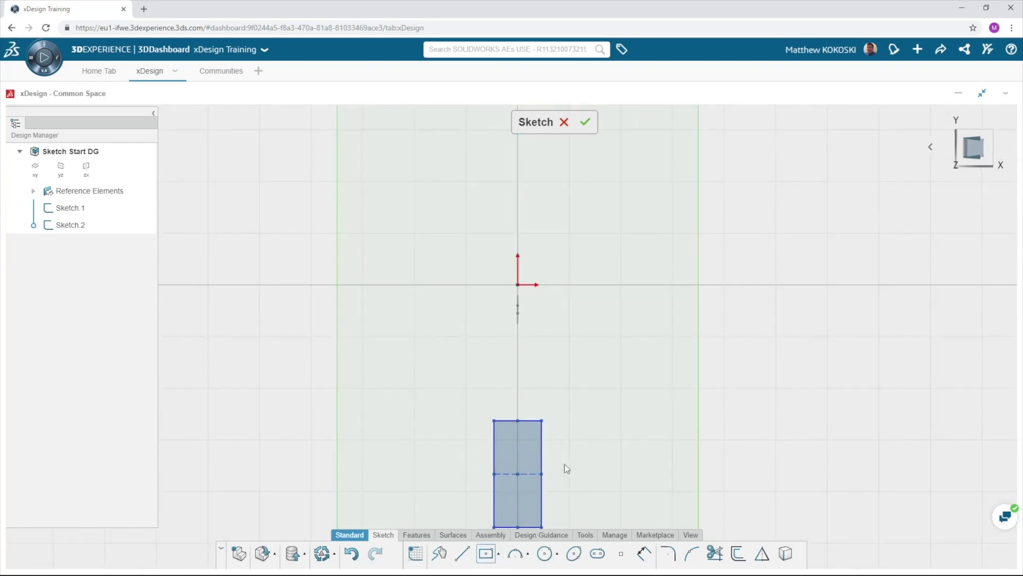
key("Escape")
- Dimension the rectangle 5 high and 3 wide
left_click(542, 451)
left_click(696, 478)
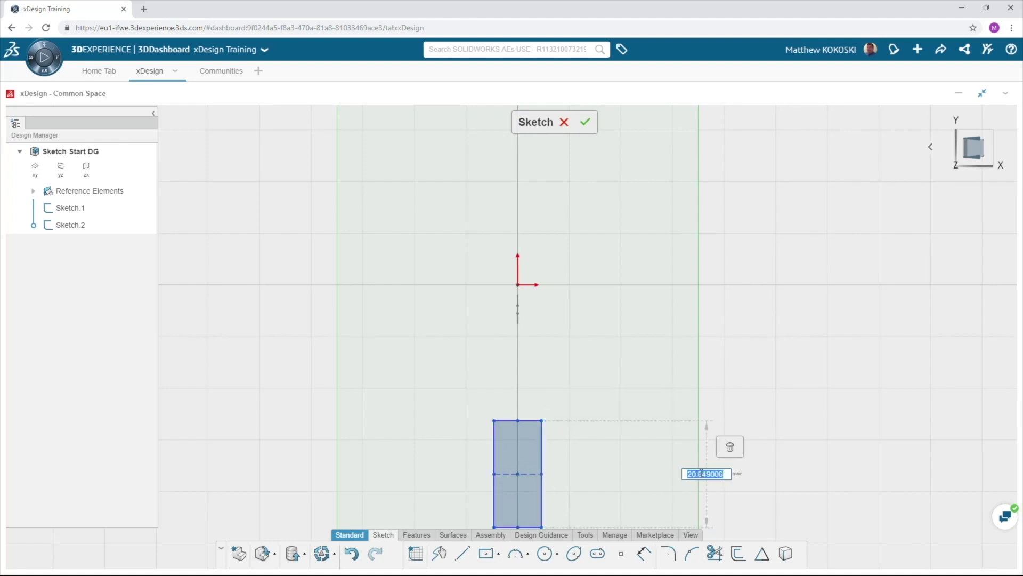
type("5")
key("Return")
left_click(528, 459)
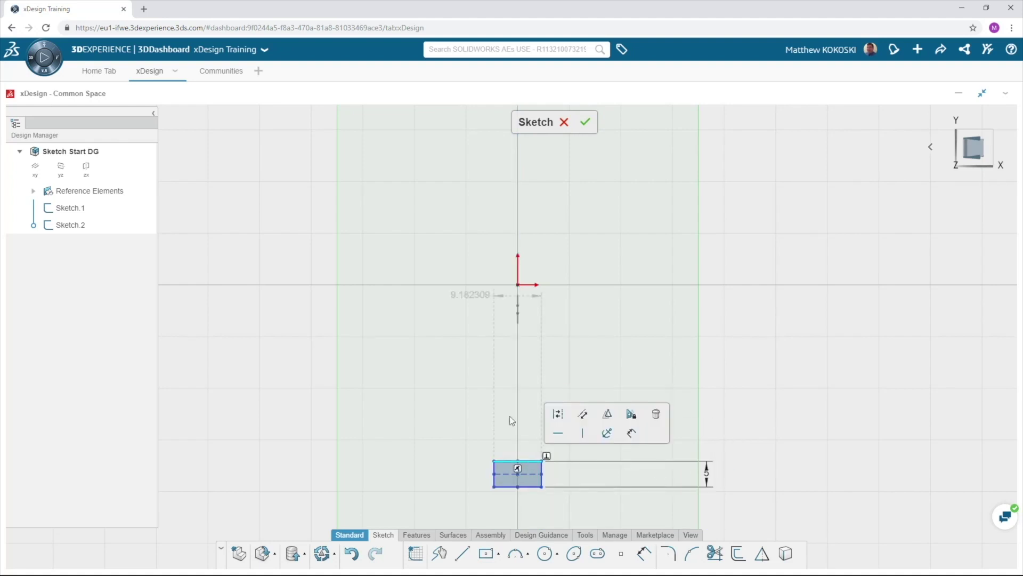
left_click(450, 295)
type("3")
key("Return")
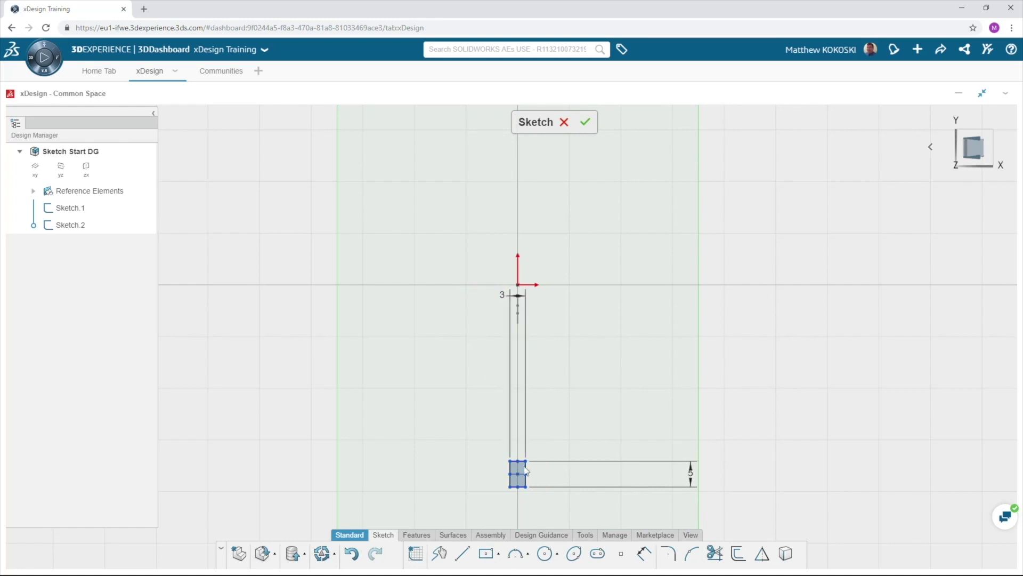
- Locate the rectangle 65 below the origin and tidy the 3 and 5 dimension labels
scroll(522, 491, "up", 3)
scroll(530, 299, "down", 2)
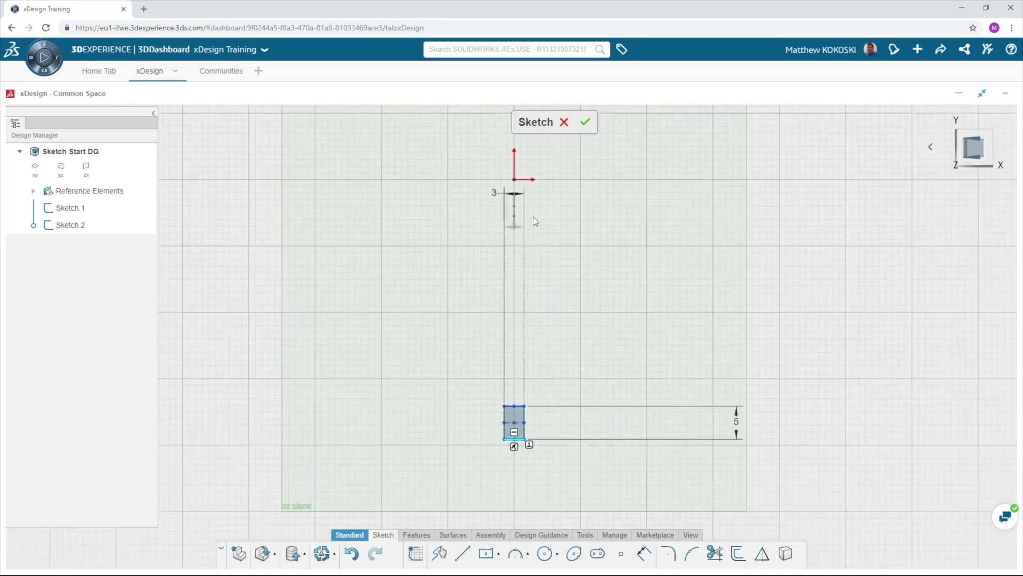
left_click(513, 180)
left_click(521, 309)
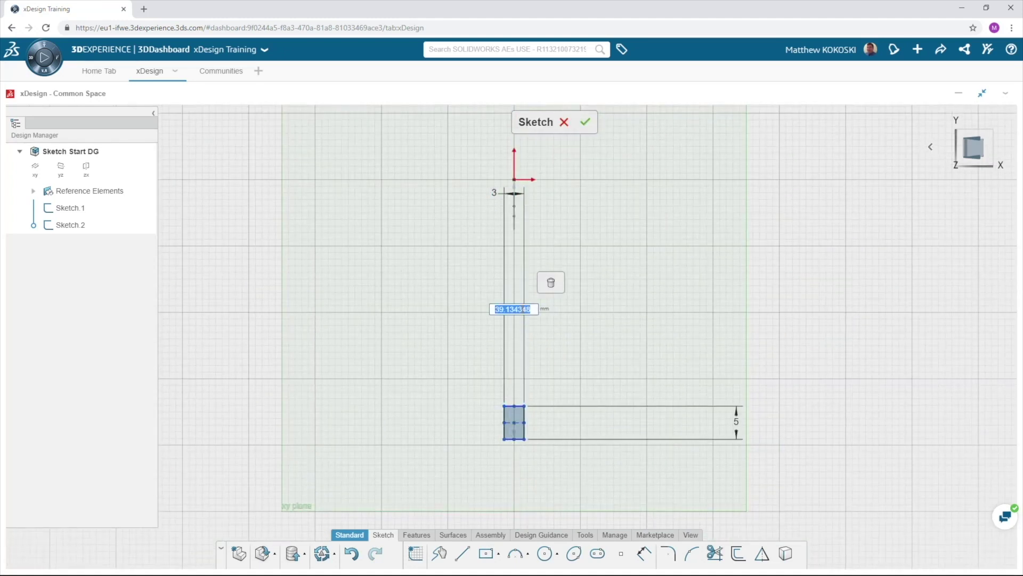
type("65")
key("Return")
scroll(564, 325, "down", 3)
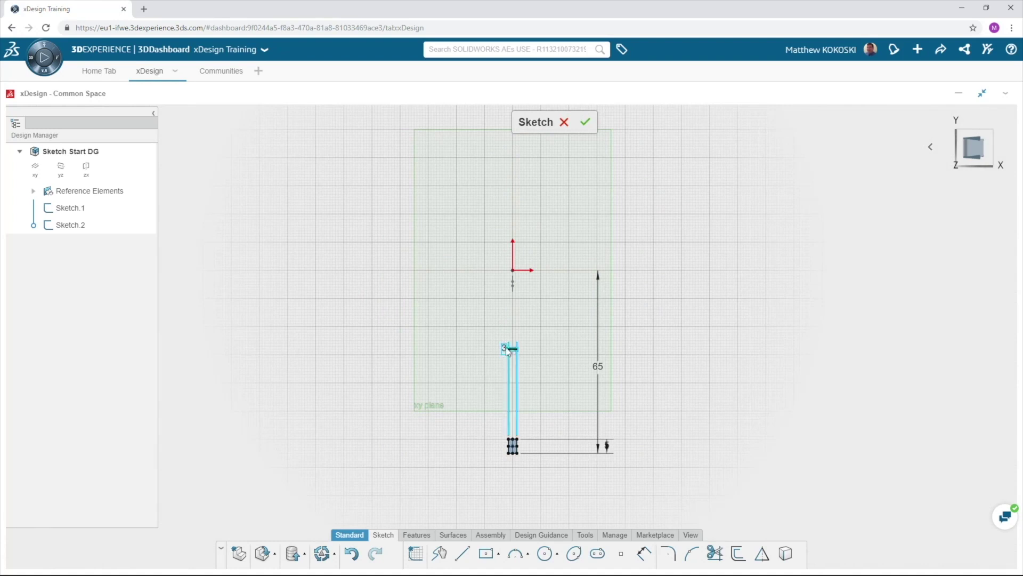
left_click_drag(504, 348, 498, 372)
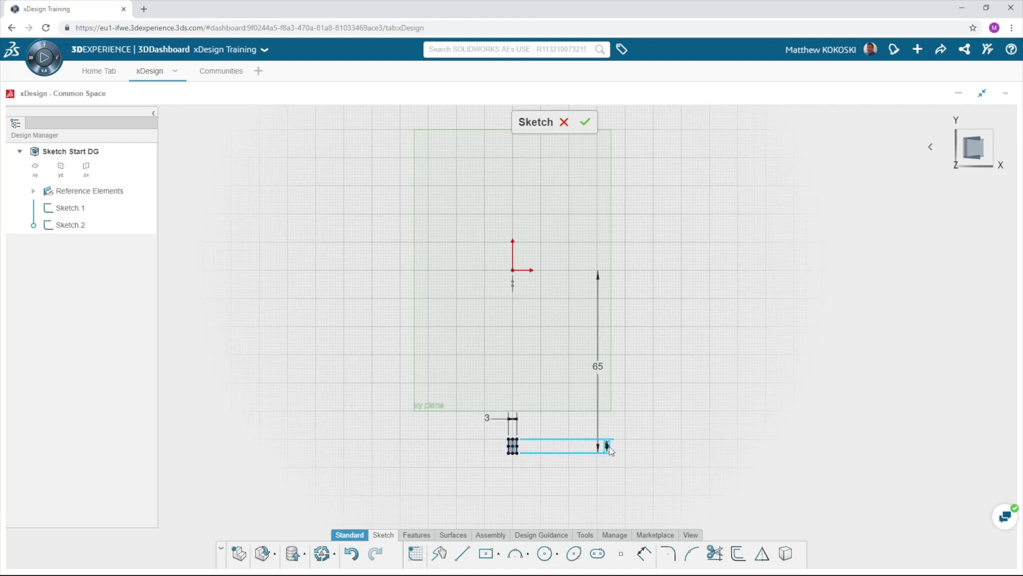
left_click_drag(559, 469, 532, 476)
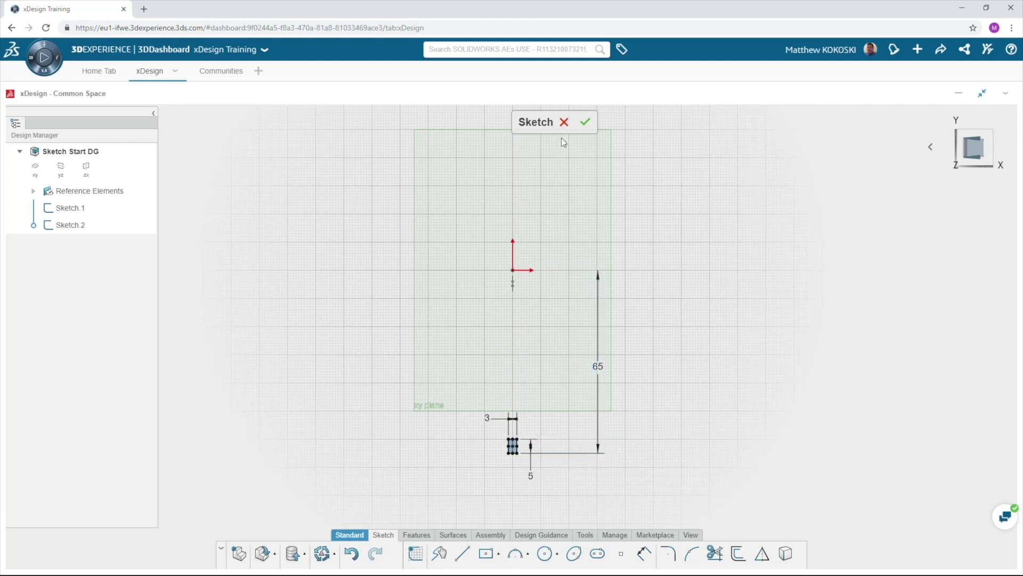
- Finish the rectangle sketch and apply AISI 304 steel to the part from the Material Browser
left_click(585, 122)
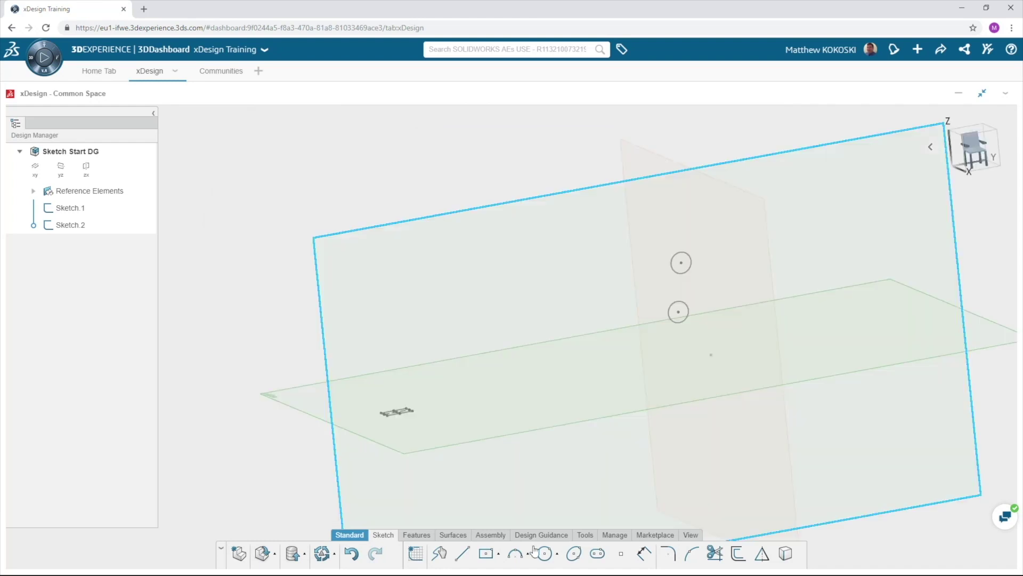
left_click(585, 536)
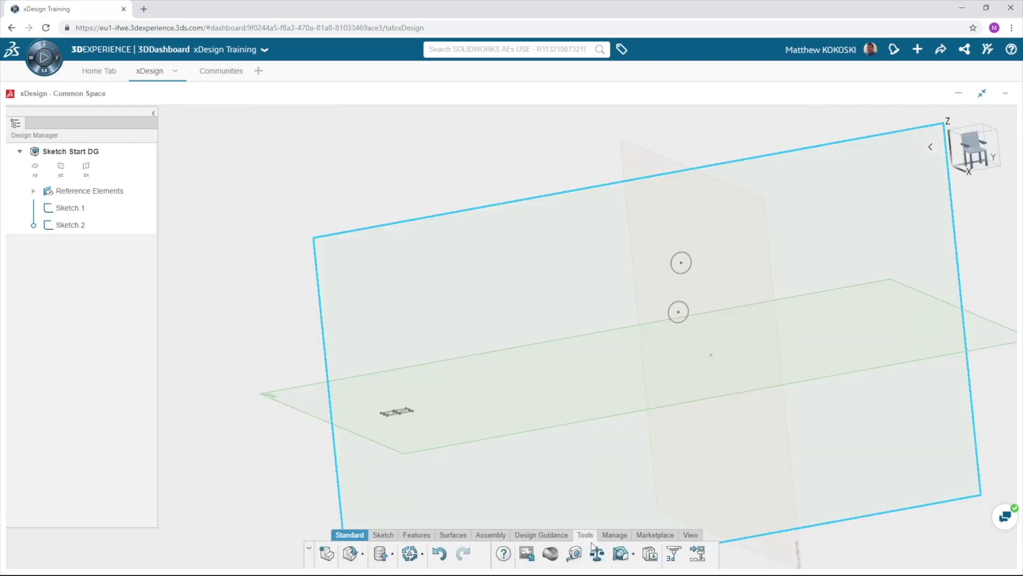
left_click(550, 554)
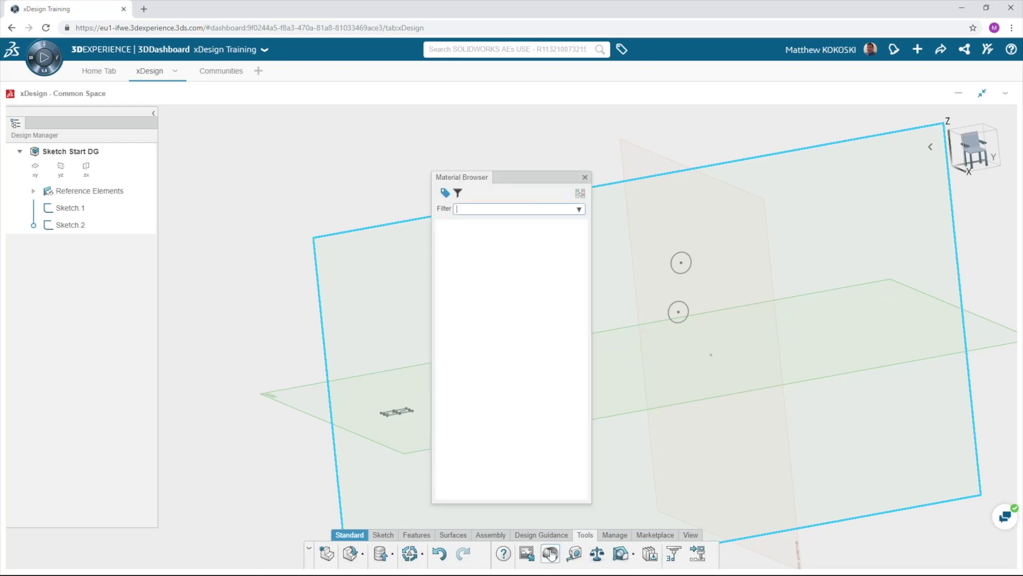
left_click(445, 233)
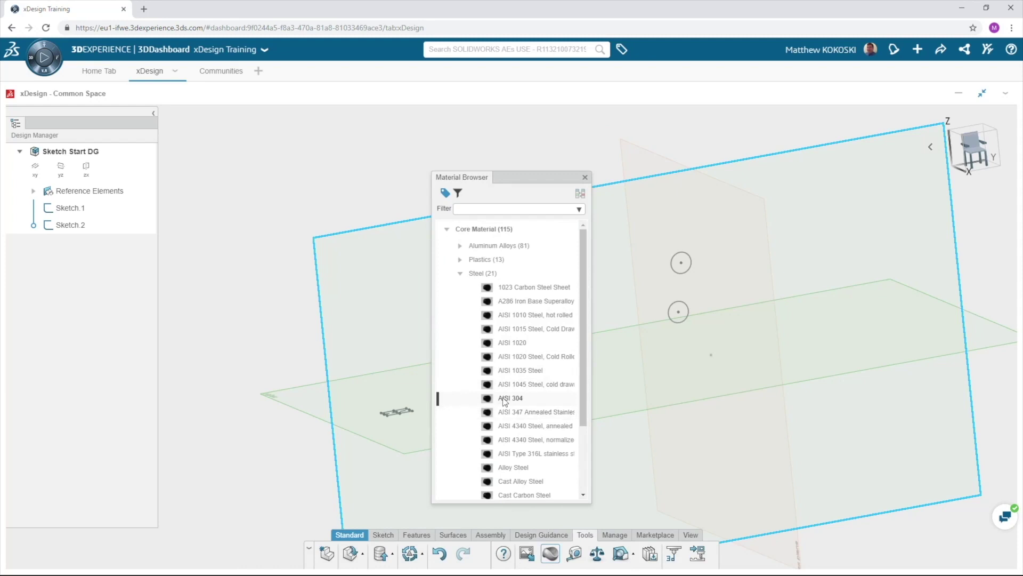
right_click(505, 401)
left_click(515, 410)
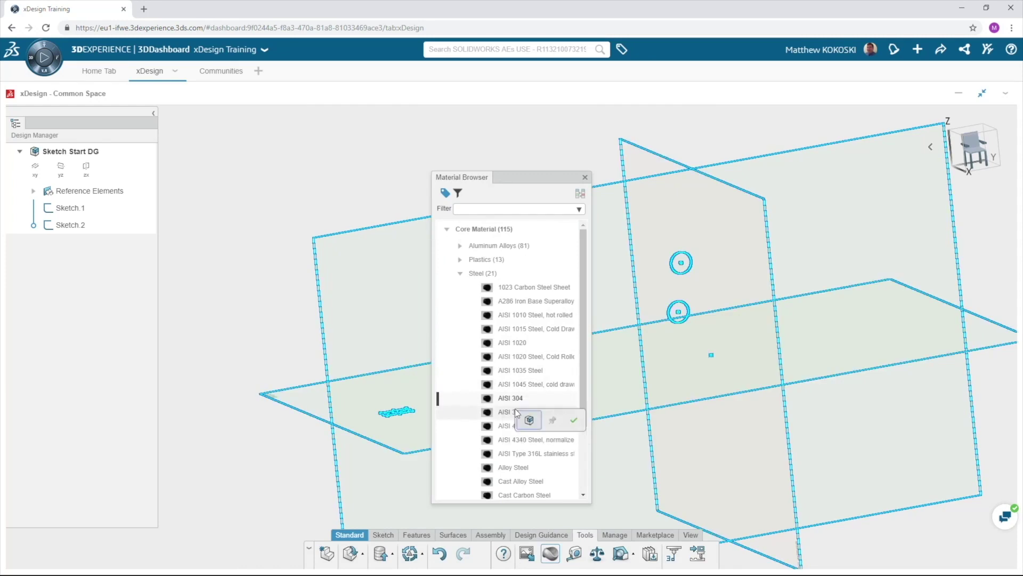
left_click(573, 420)
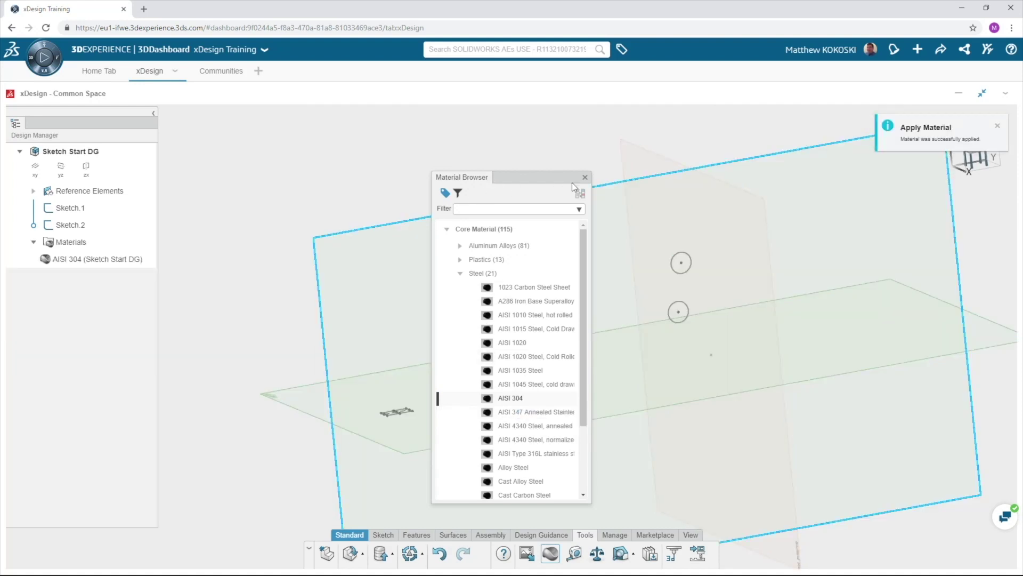
left_click(585, 178)
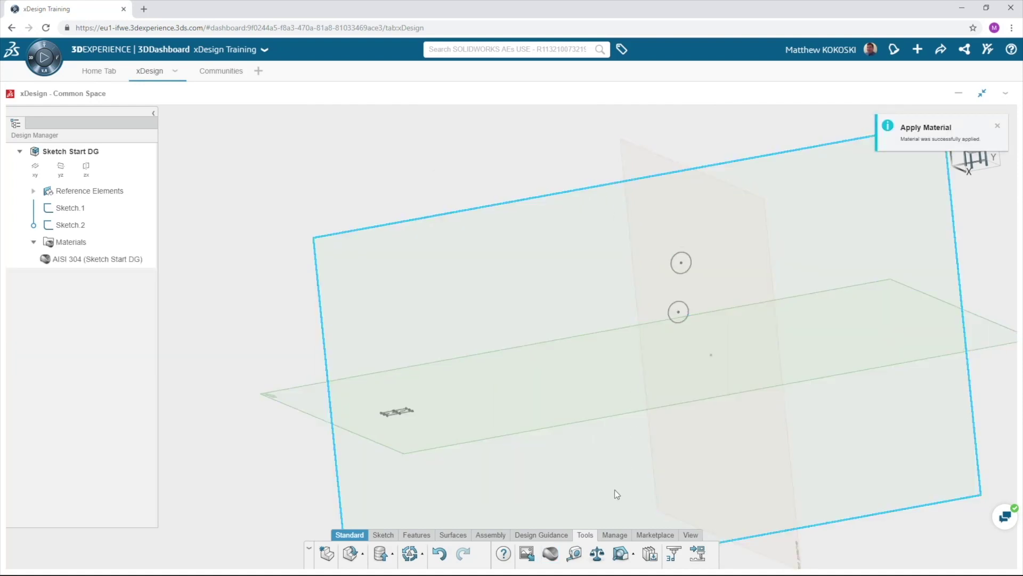
- Add a clamp restraint on the circular face
left_click(541, 534)
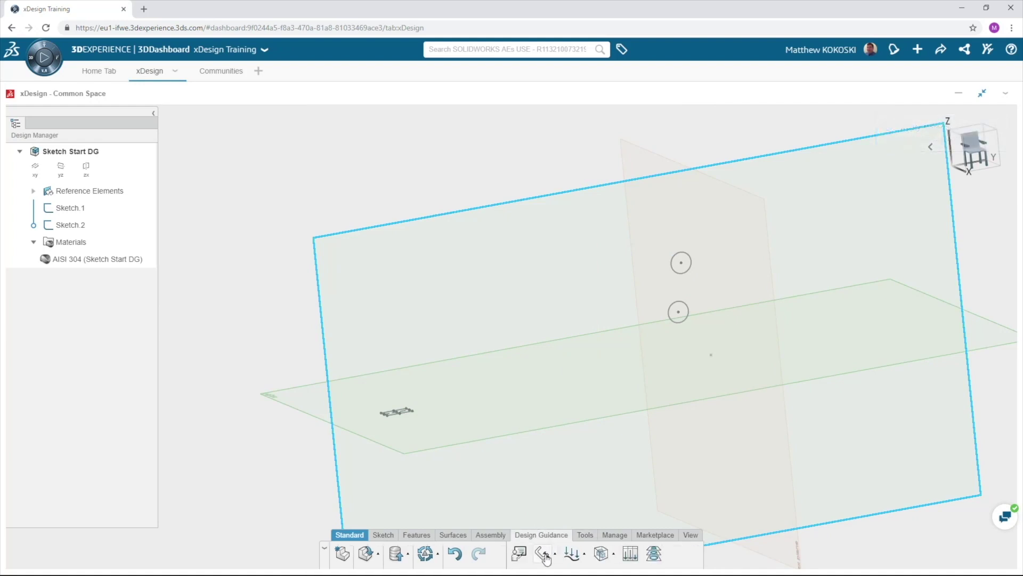
left_click(543, 554)
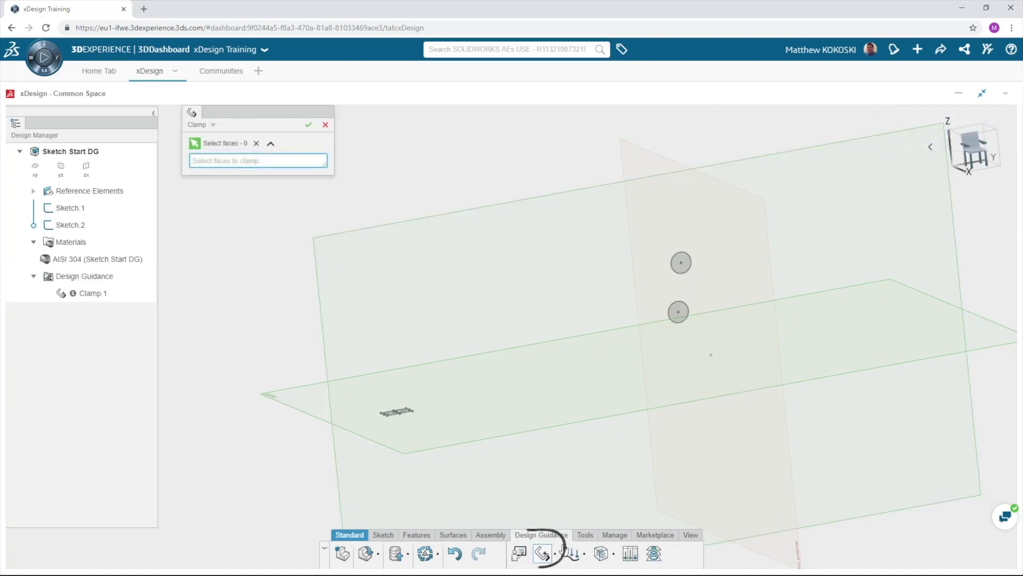
scroll(683, 267, "up", 5)
left_click(684, 267)
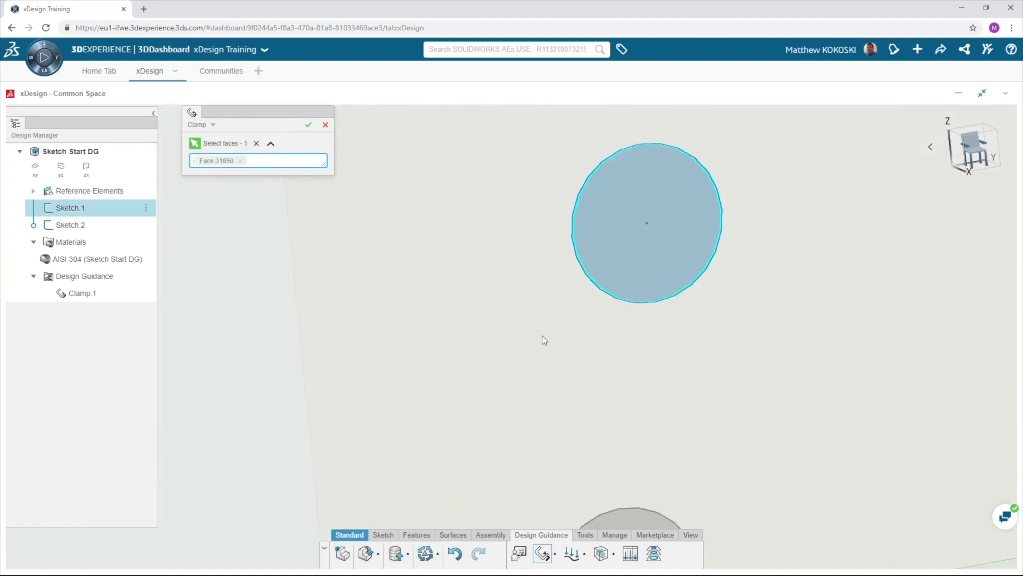
scroll(543, 340, "down", 8)
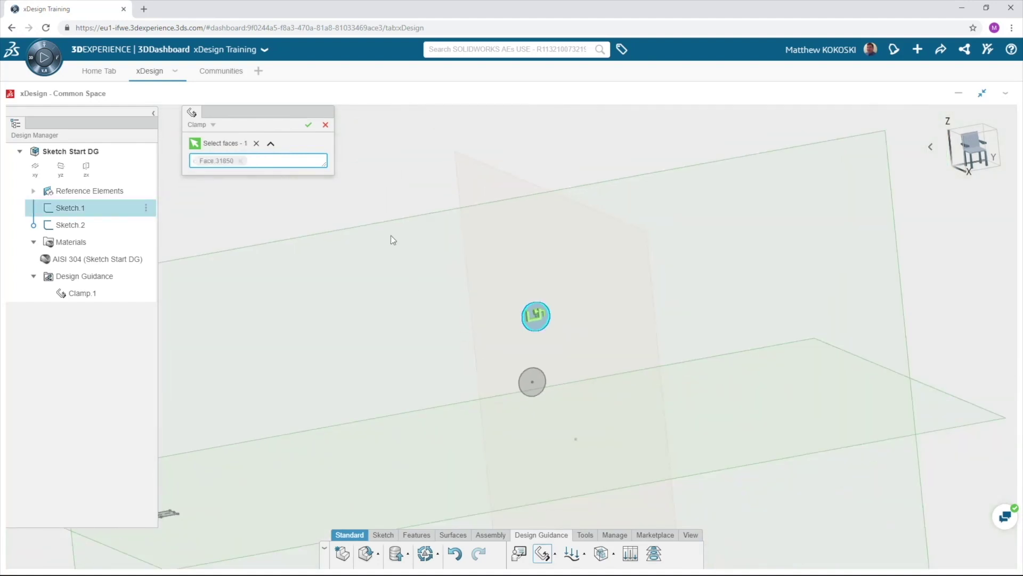
left_click(308, 124)
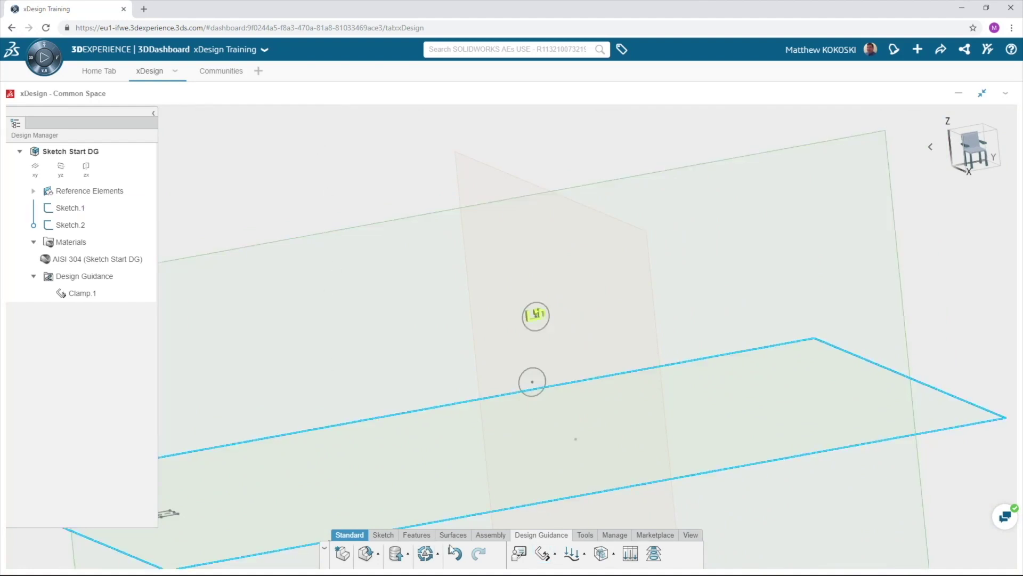
- Add a fixture on the plate face, restrained normal to the face at its center
left_click(555, 556)
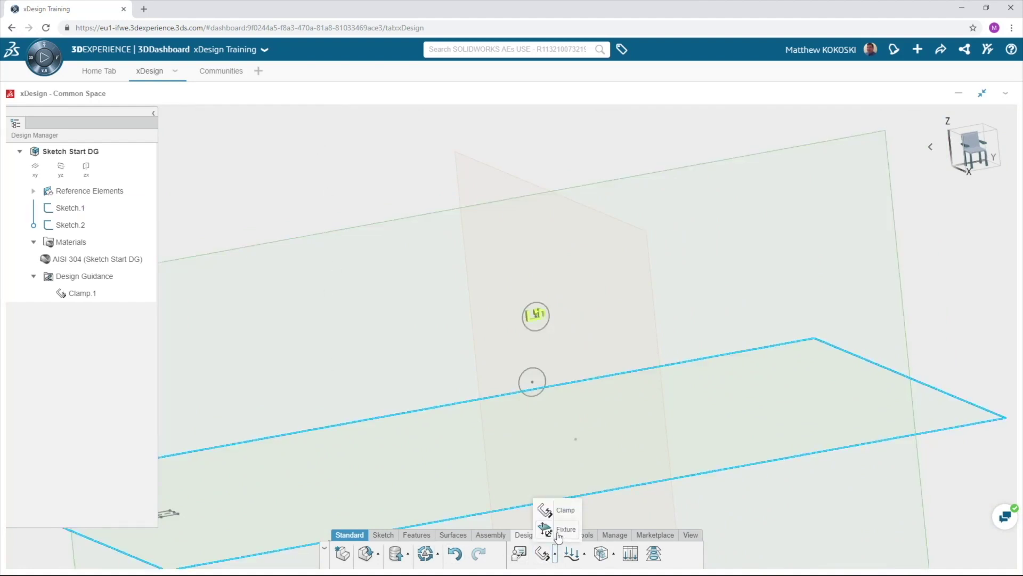
left_click(559, 530)
scroll(308, 416, "down", 2)
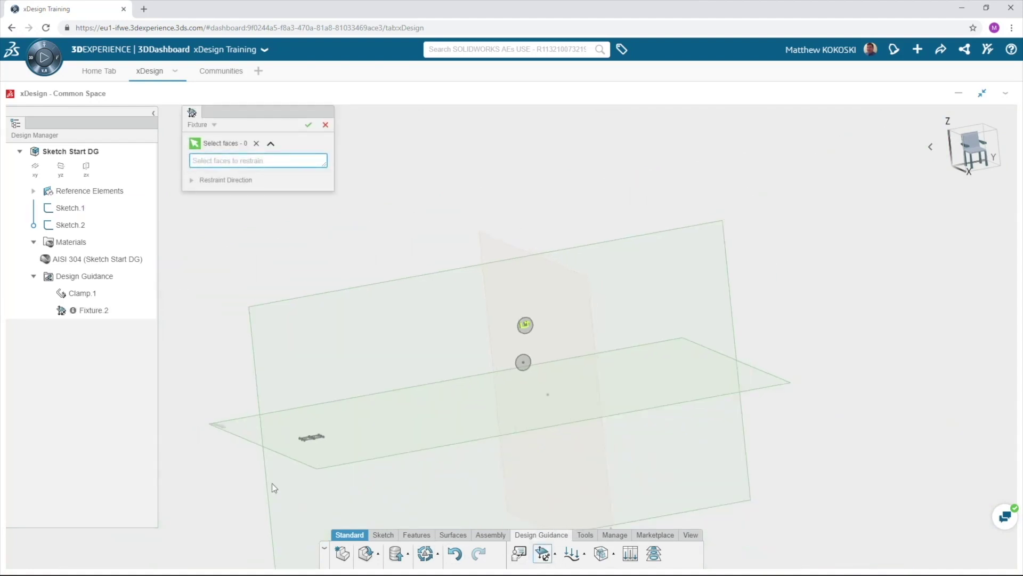
scroll(347, 393, "up", 5)
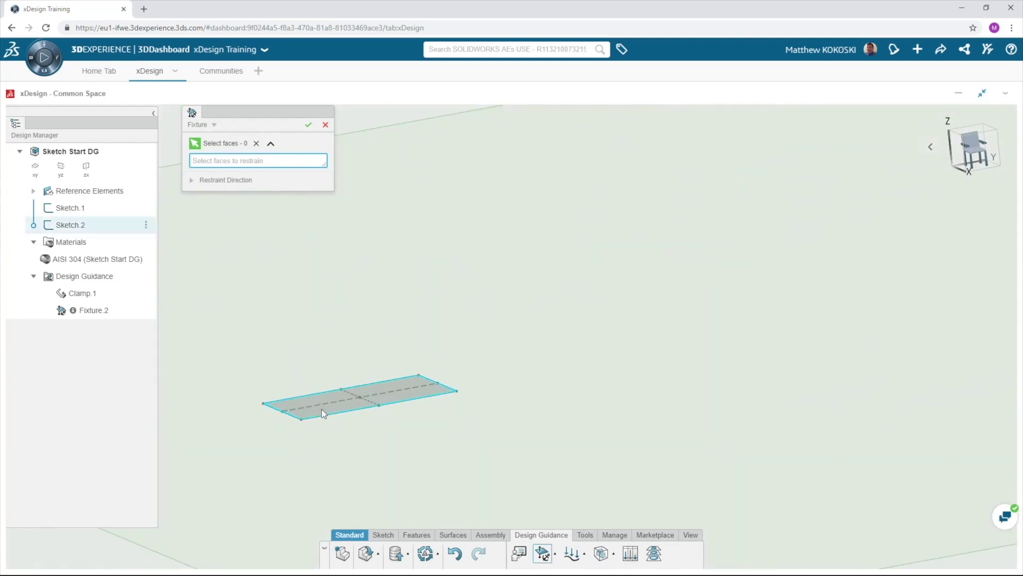
left_click(322, 408)
left_click(239, 179)
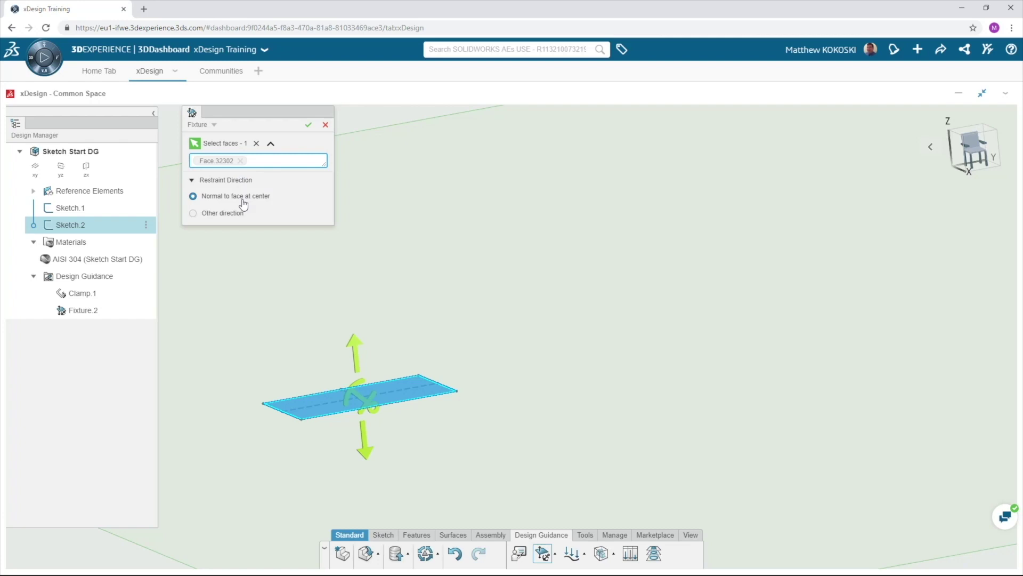
left_click(308, 125)
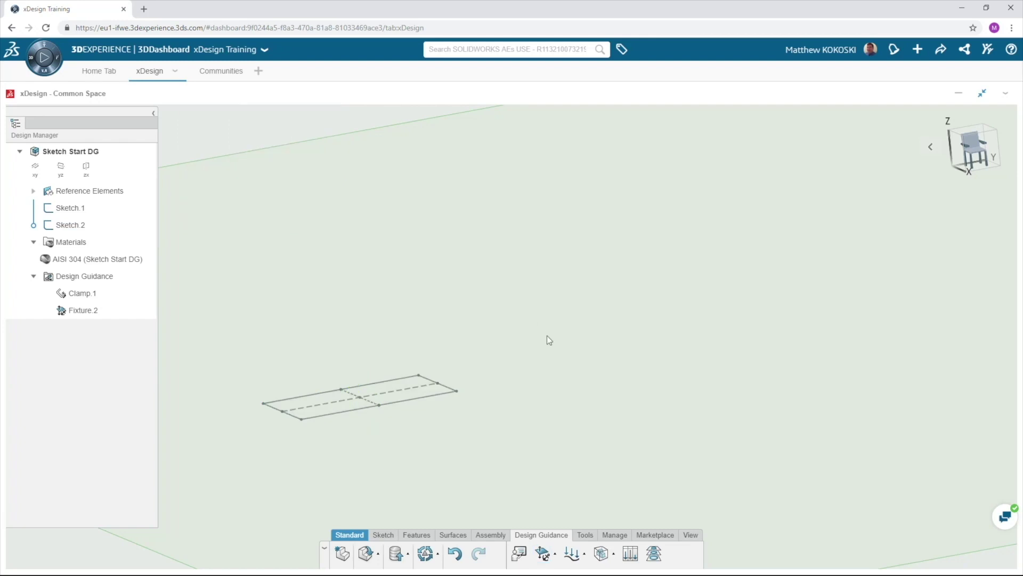
- Apply a 900 N force to the small part's face, directed along Sketch.2's edge
left_click(585, 555)
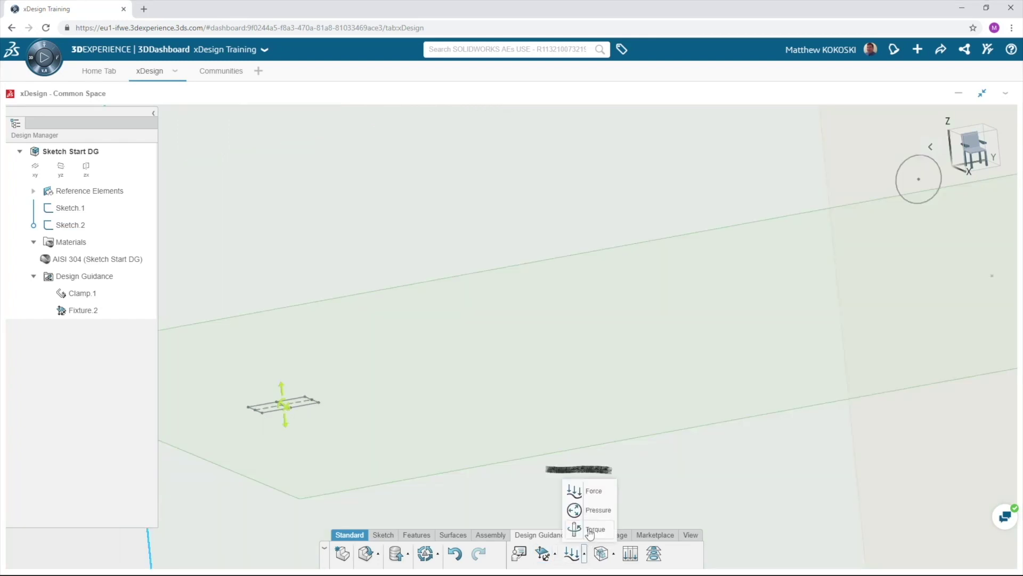
left_click(588, 493)
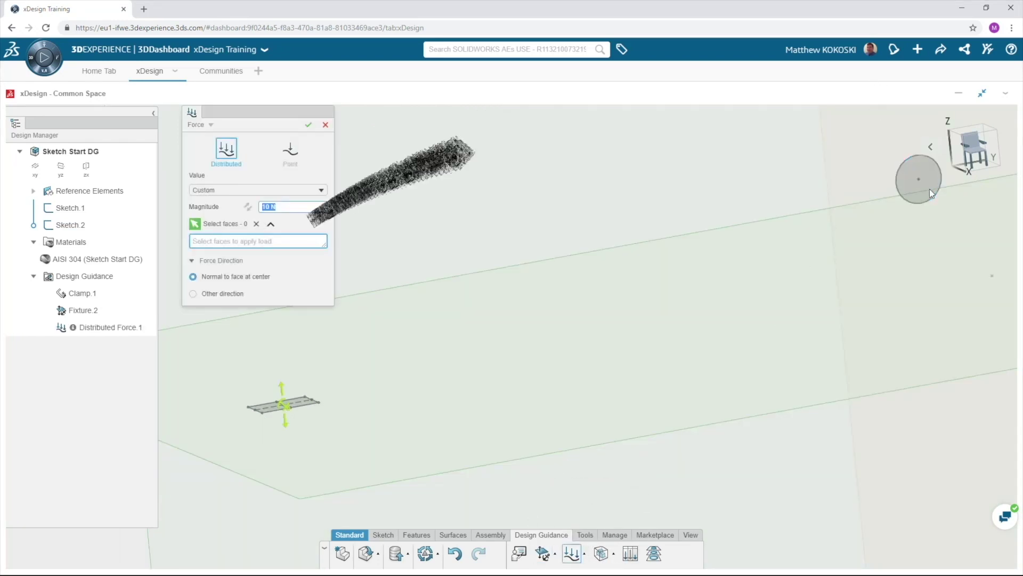
left_click(914, 171)
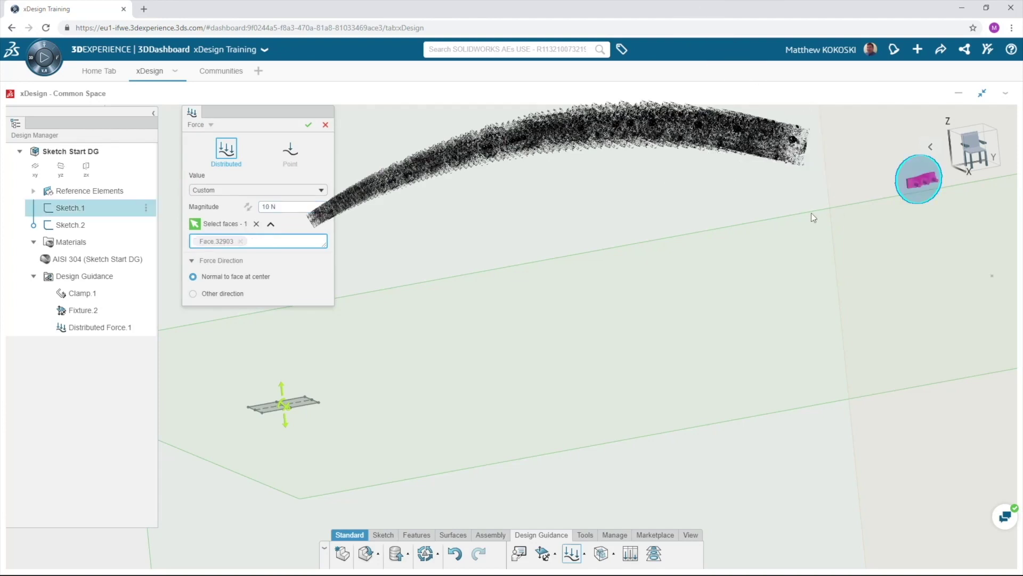
left_click(313, 207)
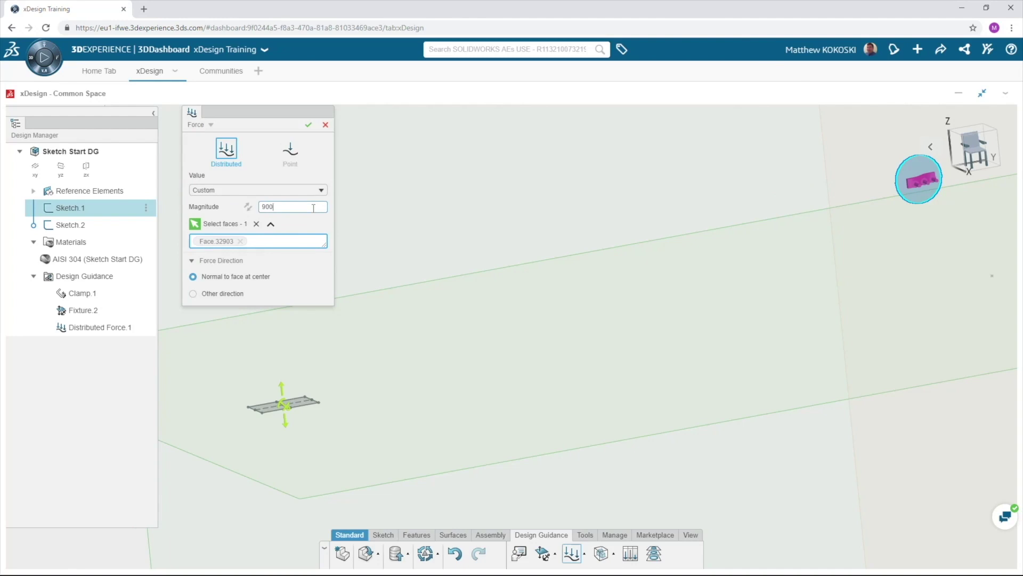
left_click(219, 293)
scroll(285, 399, "up", 3)
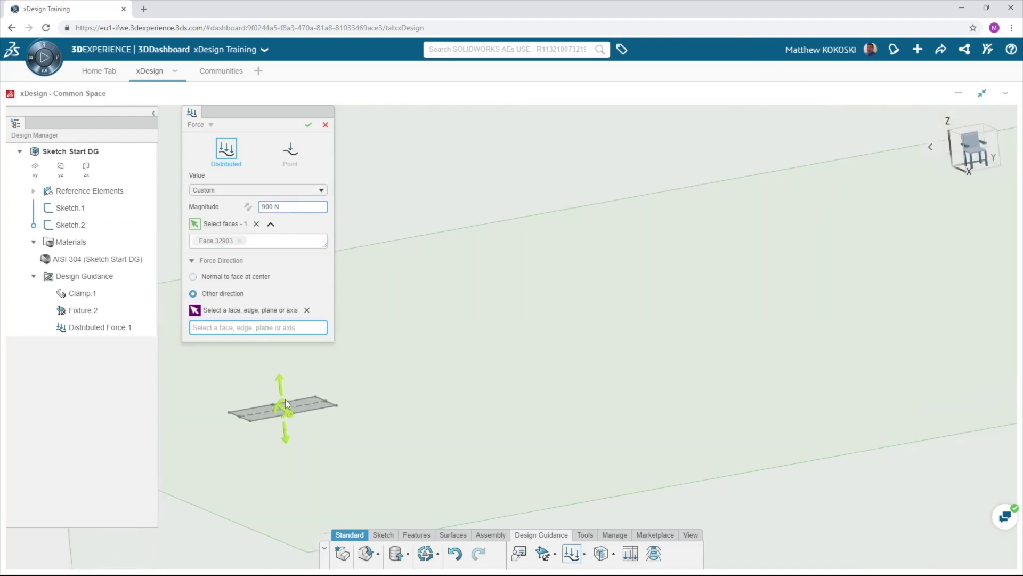
left_click(309, 407)
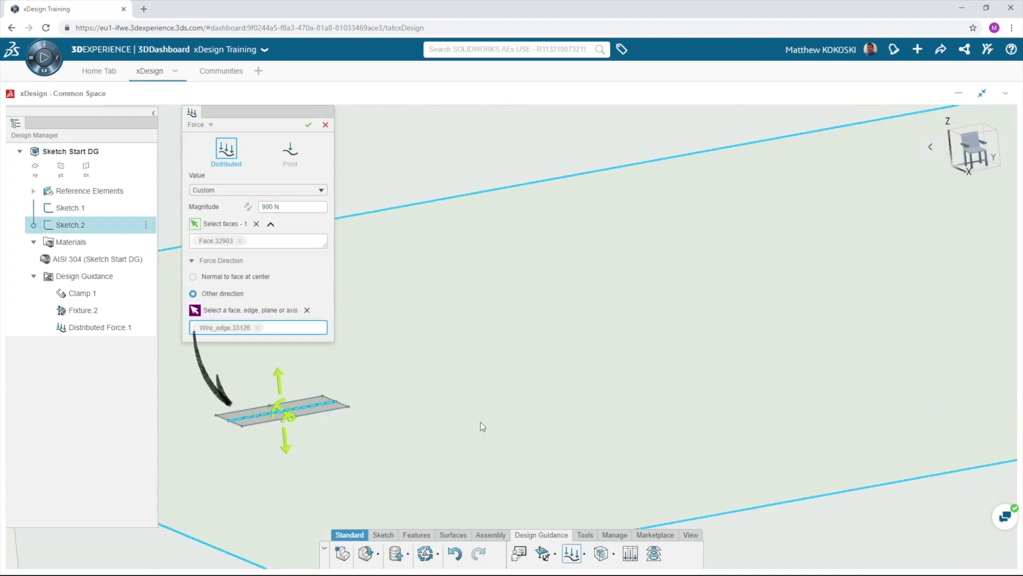
scroll(488, 417, "down", 2)
middle_click_drag(490, 413, 369, 215)
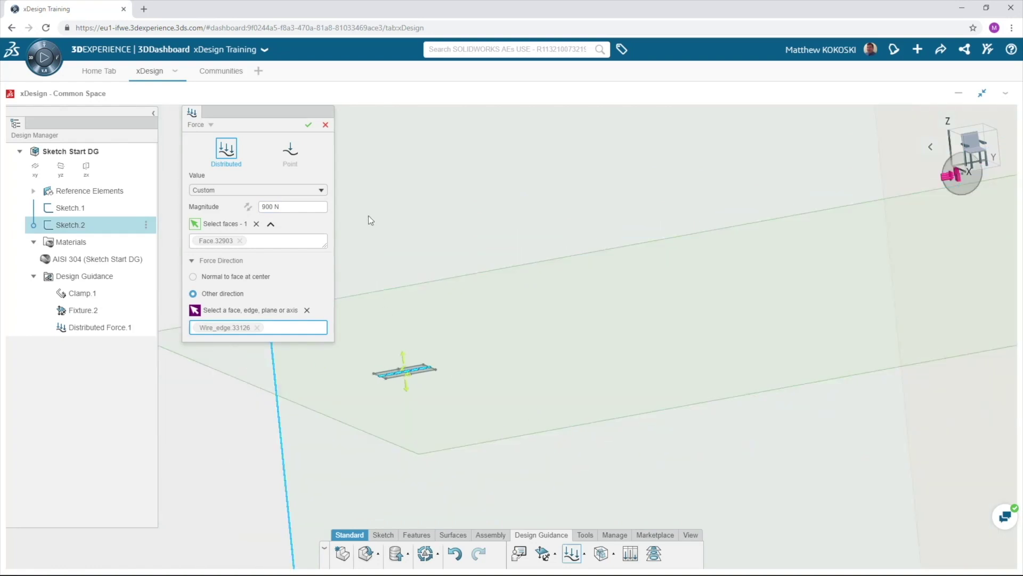
left_click(308, 126)
- Hide Clamp.1, Fixture.2 and Distributed Force.1 from the view
middle_click_drag(493, 289, 580, 314)
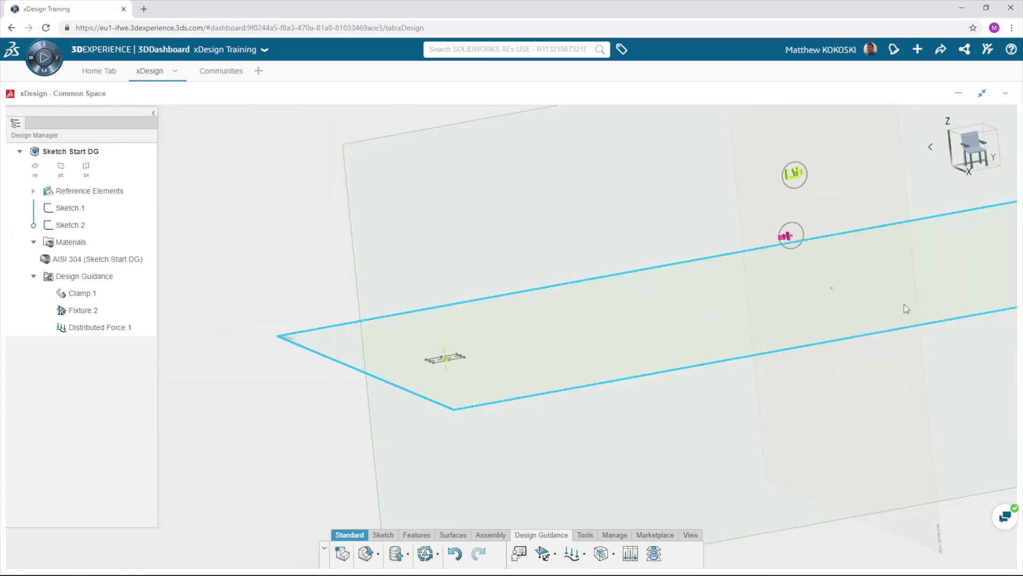
mouse_move(904, 308)
middle_mouse_down()
mouse_move(896, 299)
mouse_move(603, 373)
middle_mouse_up()
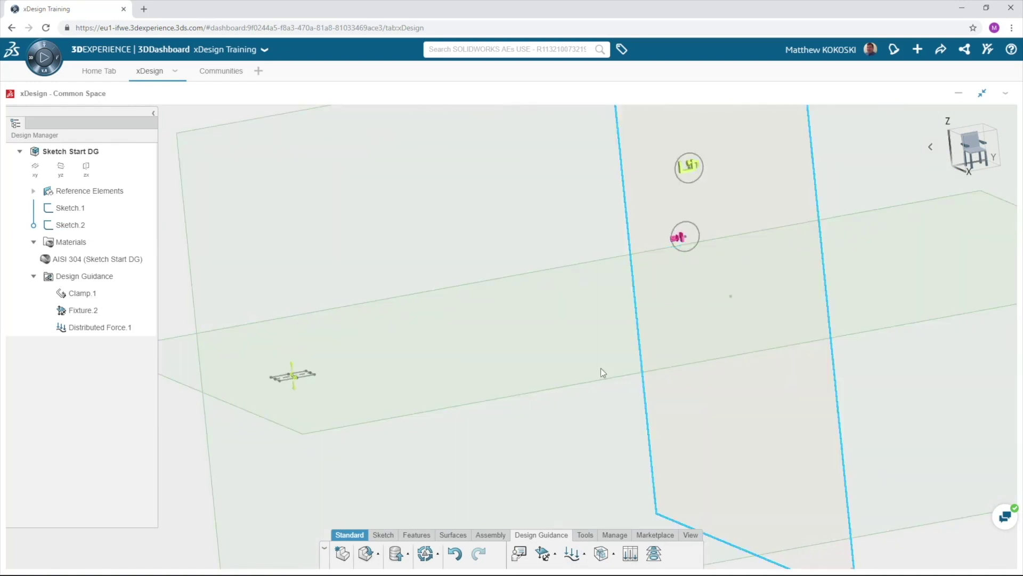
left_click(82, 292)
left_click(108, 267)
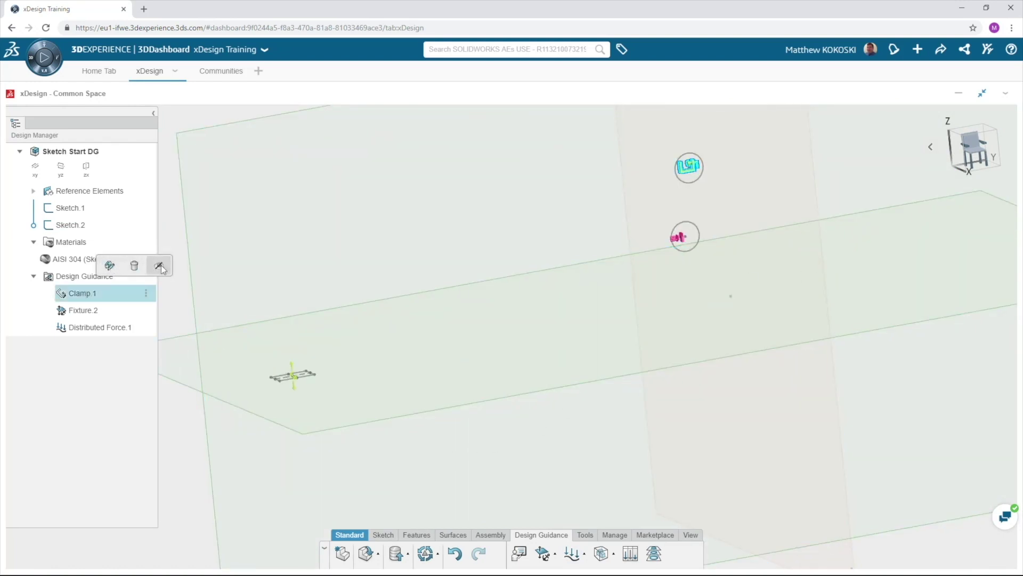
left_click(98, 306)
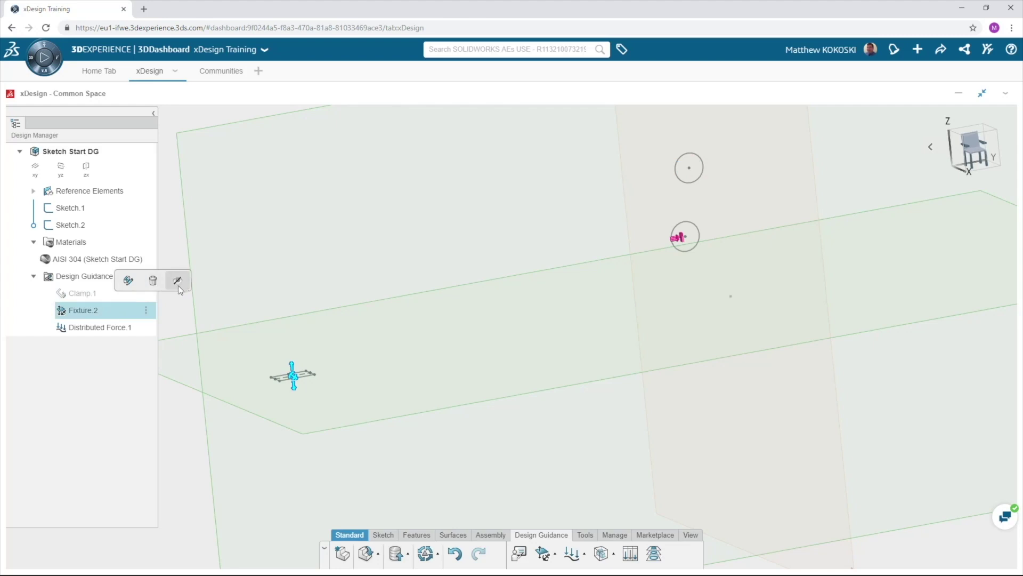
left_click(178, 281)
left_click(99, 327)
left_click(167, 299)
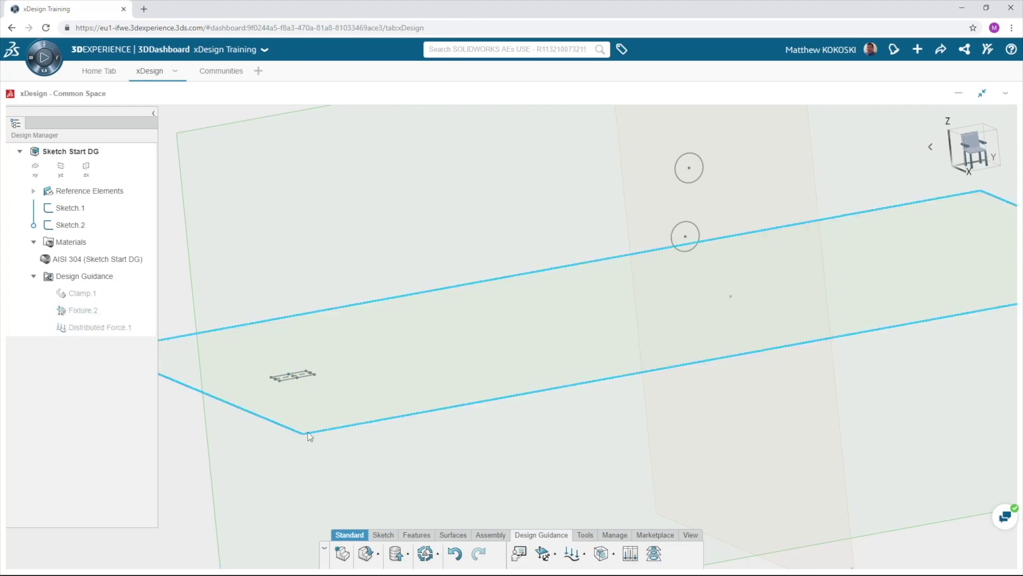
- Create a new generative design study with Fine shape granularity
left_click(612, 555)
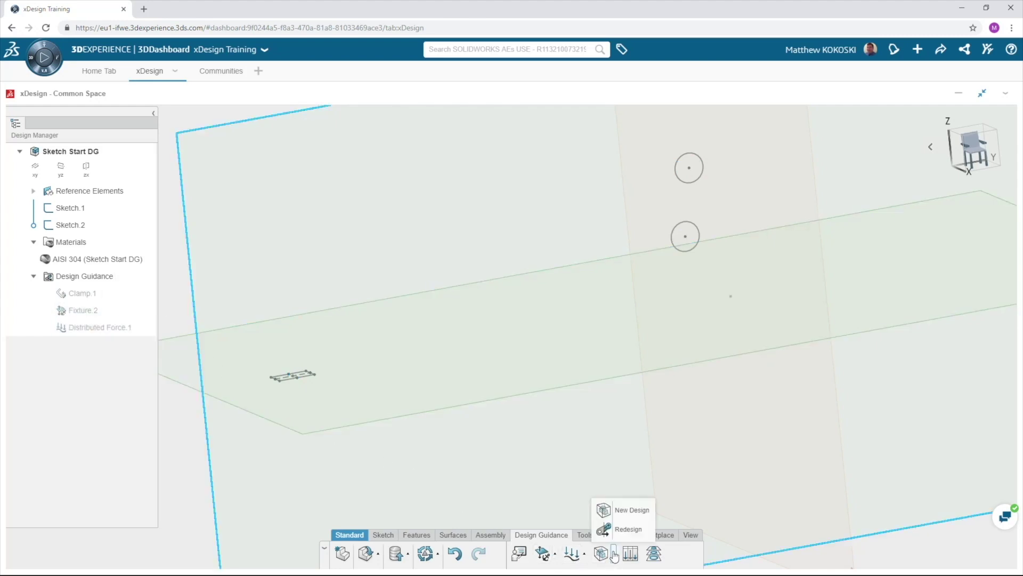
left_click(626, 511)
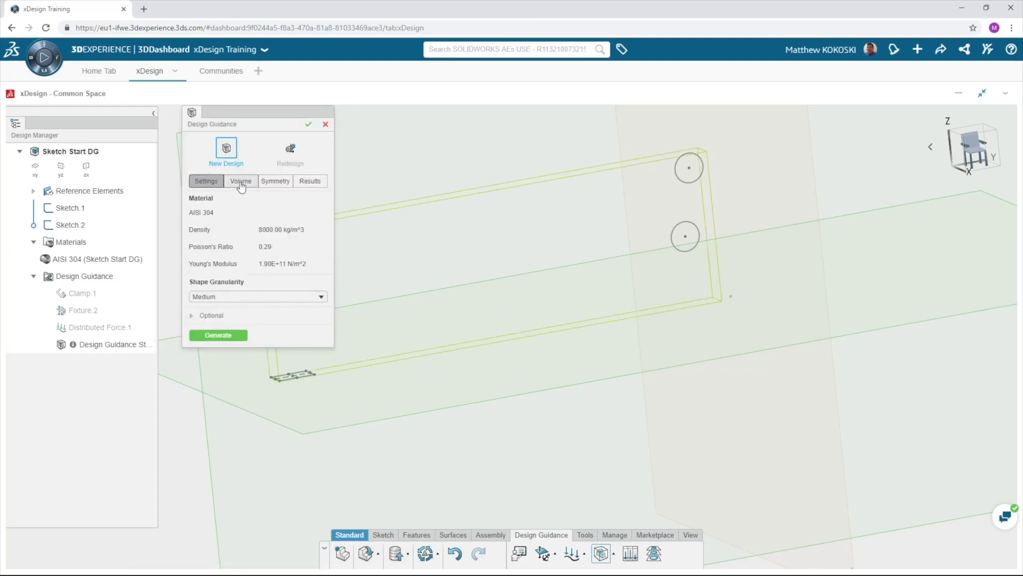
left_click(244, 298)
left_click(228, 336)
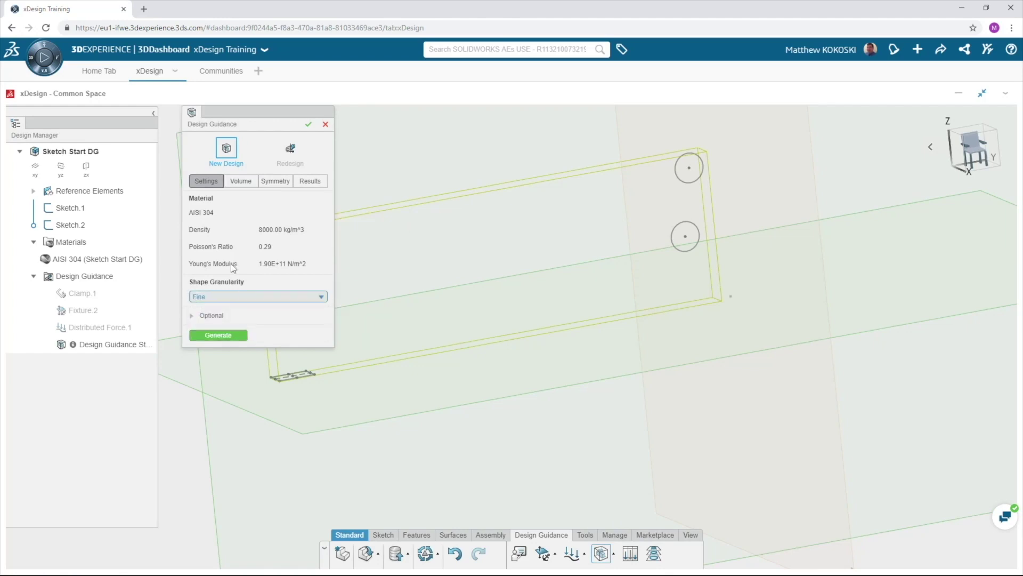
- Stretch the design volume outward to 66.15 mm
left_click(235, 183)
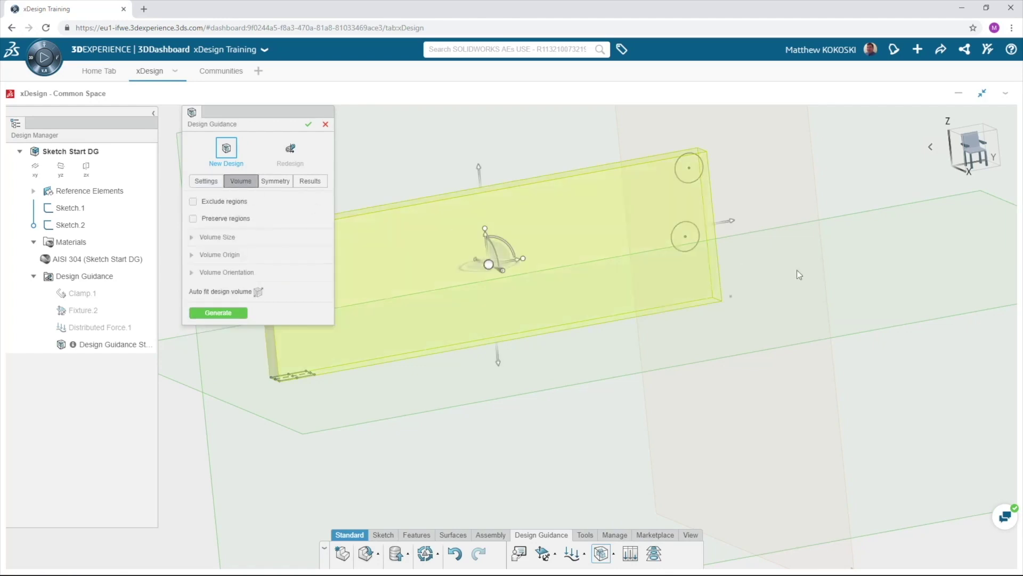
left_click_drag(726, 219, 740, 226)
middle_click_drag(678, 254, 373, 334)
left_click_drag(374, 335, 369, 337)
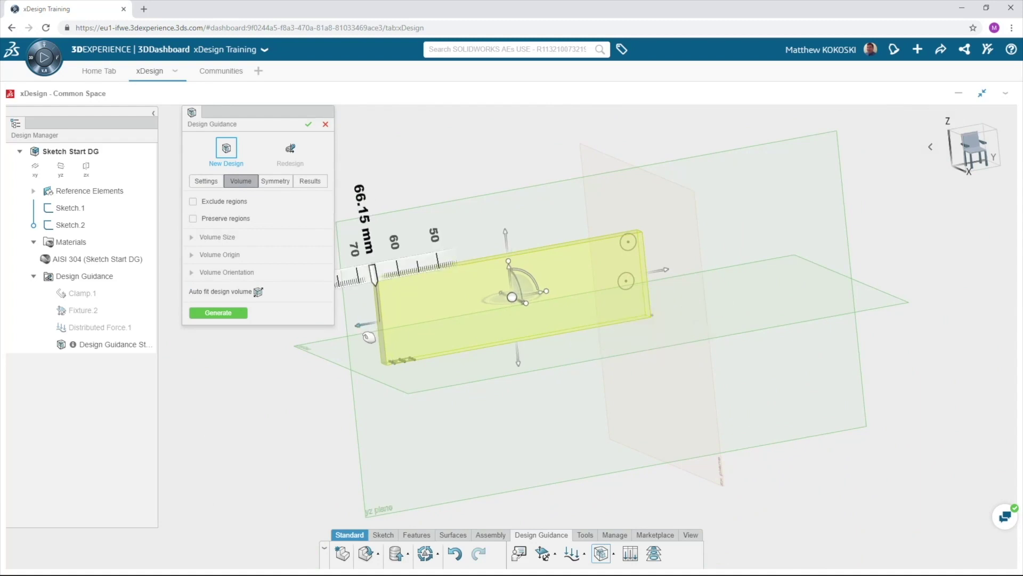
middle_click_drag(478, 321, 321, 193)
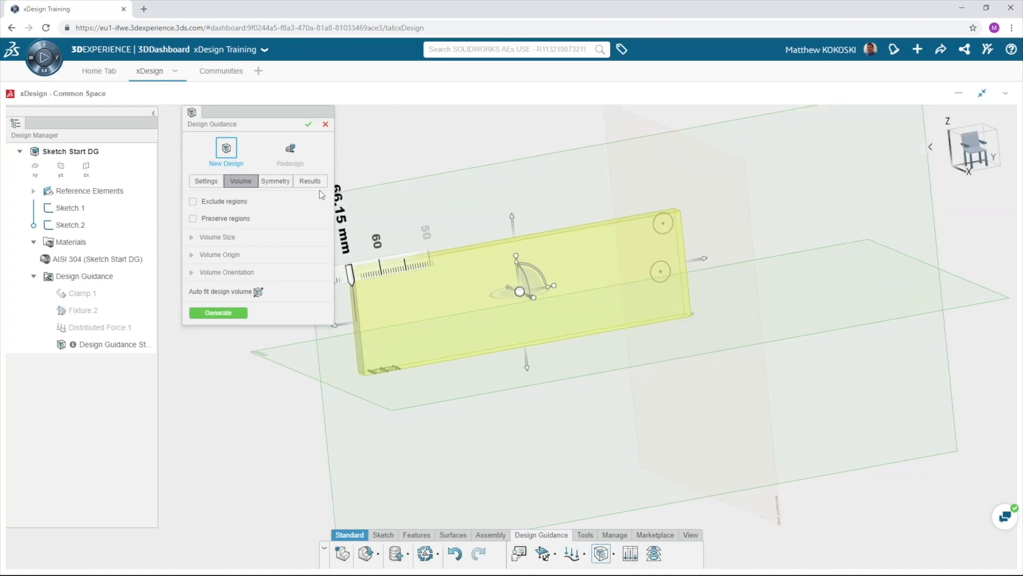
- Generate the 14 g organic shape, inspect it, and accept the study
left_click(231, 314)
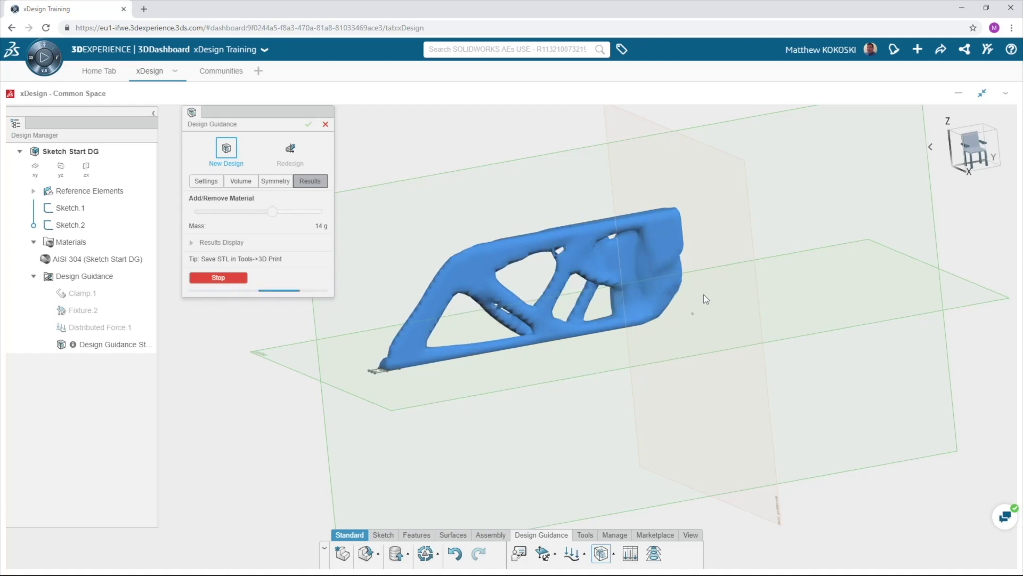
middle_click_drag(703, 294, 597, 287)
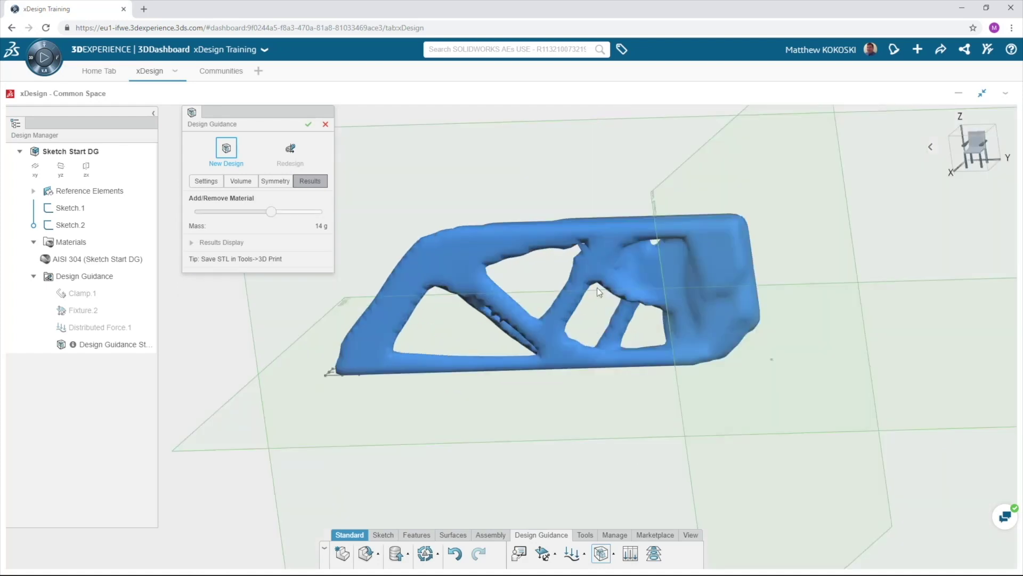
left_click(309, 126)
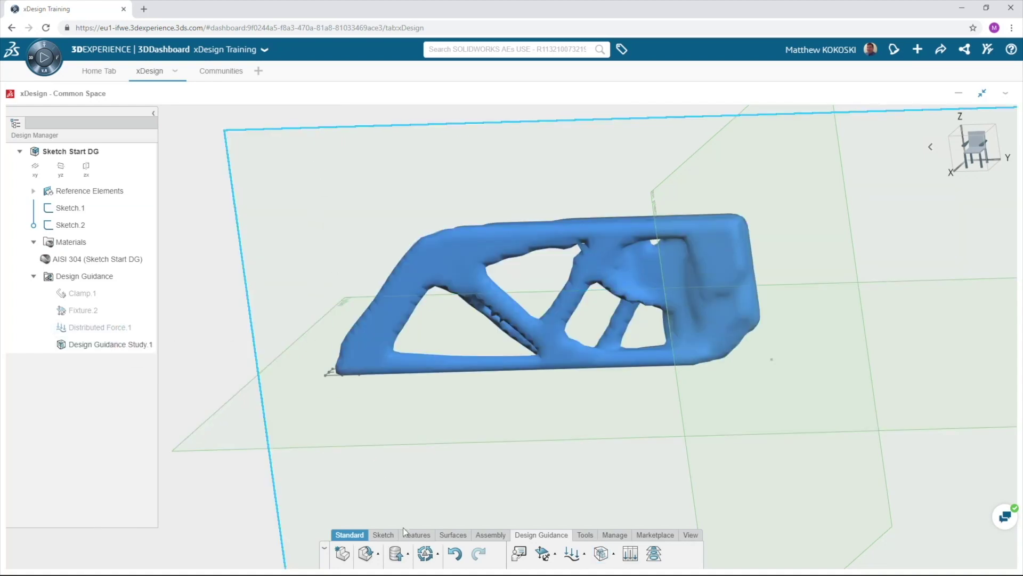
- Save the Sketch Start DG component
left_click(396, 555)
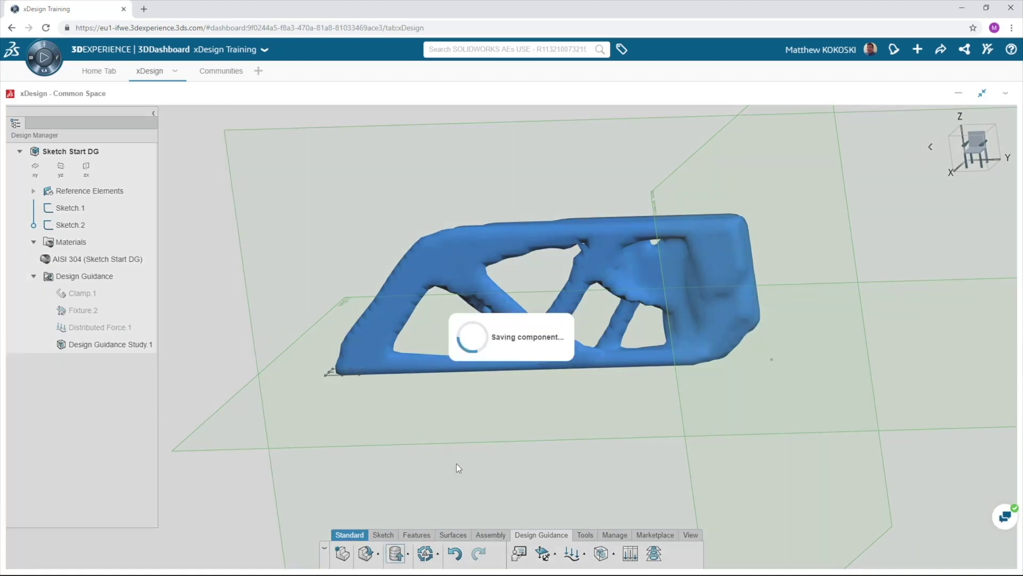